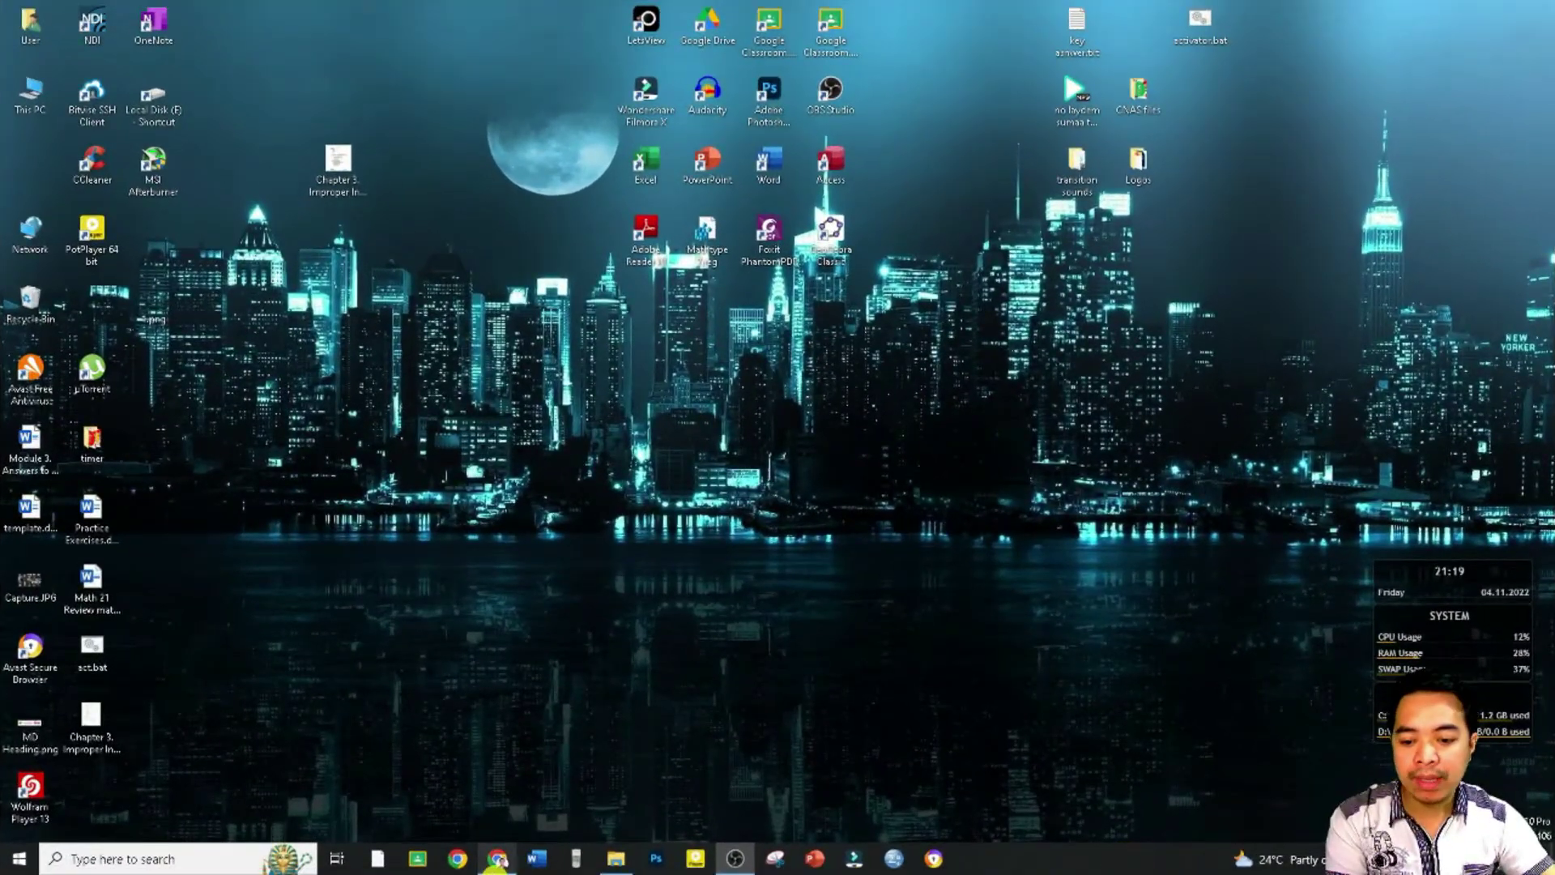
Enter real-statistics.com in Chrome and load the Real Statistics Using Excel welcome page
mouse_move(479, 837)
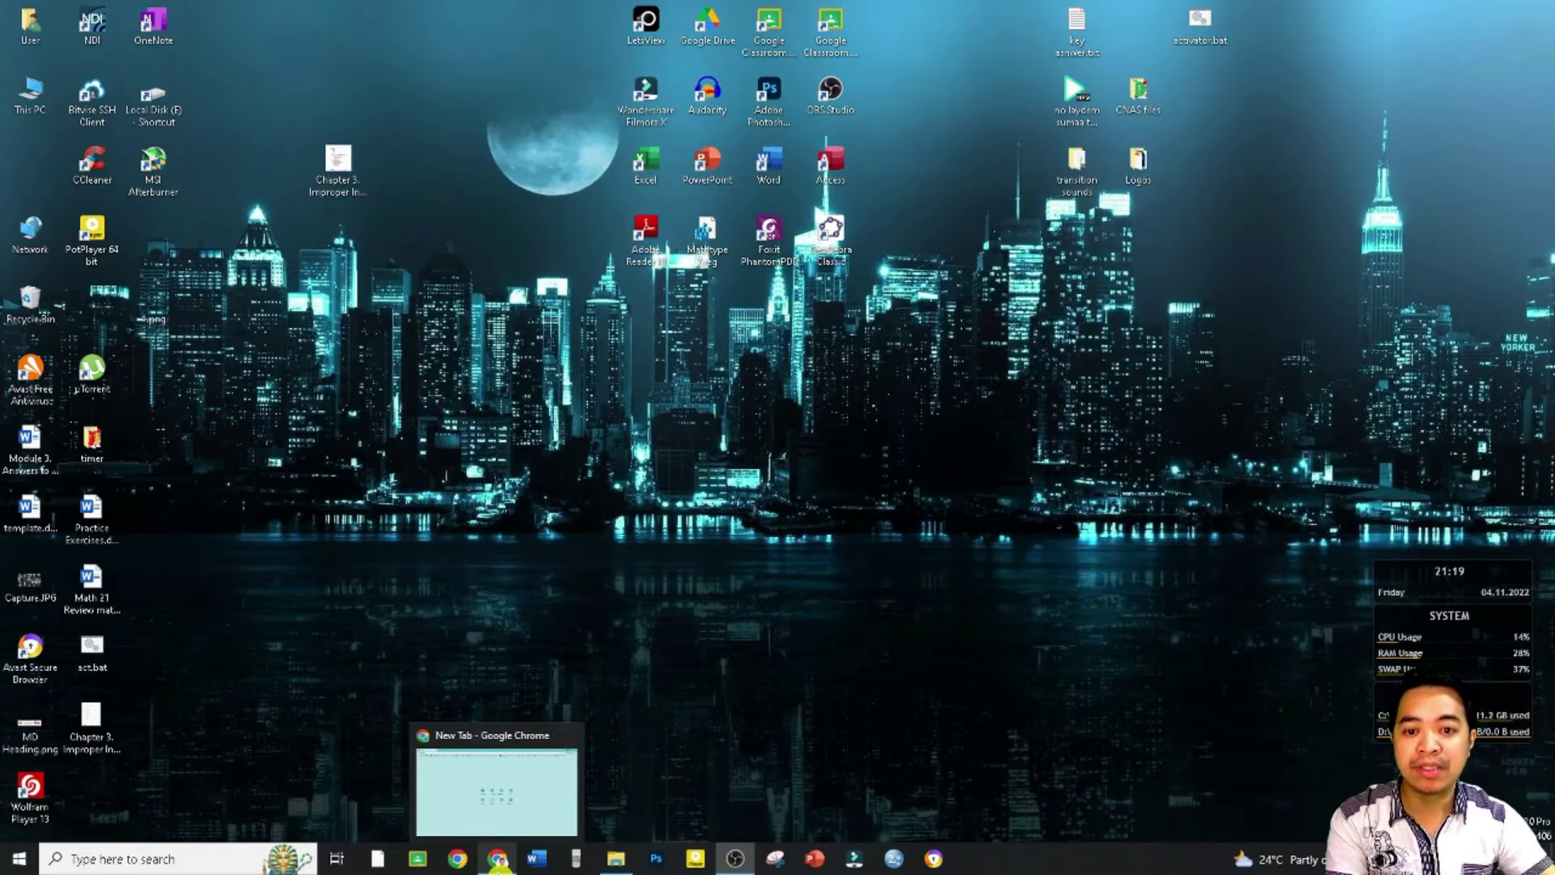
left_click(497, 864)
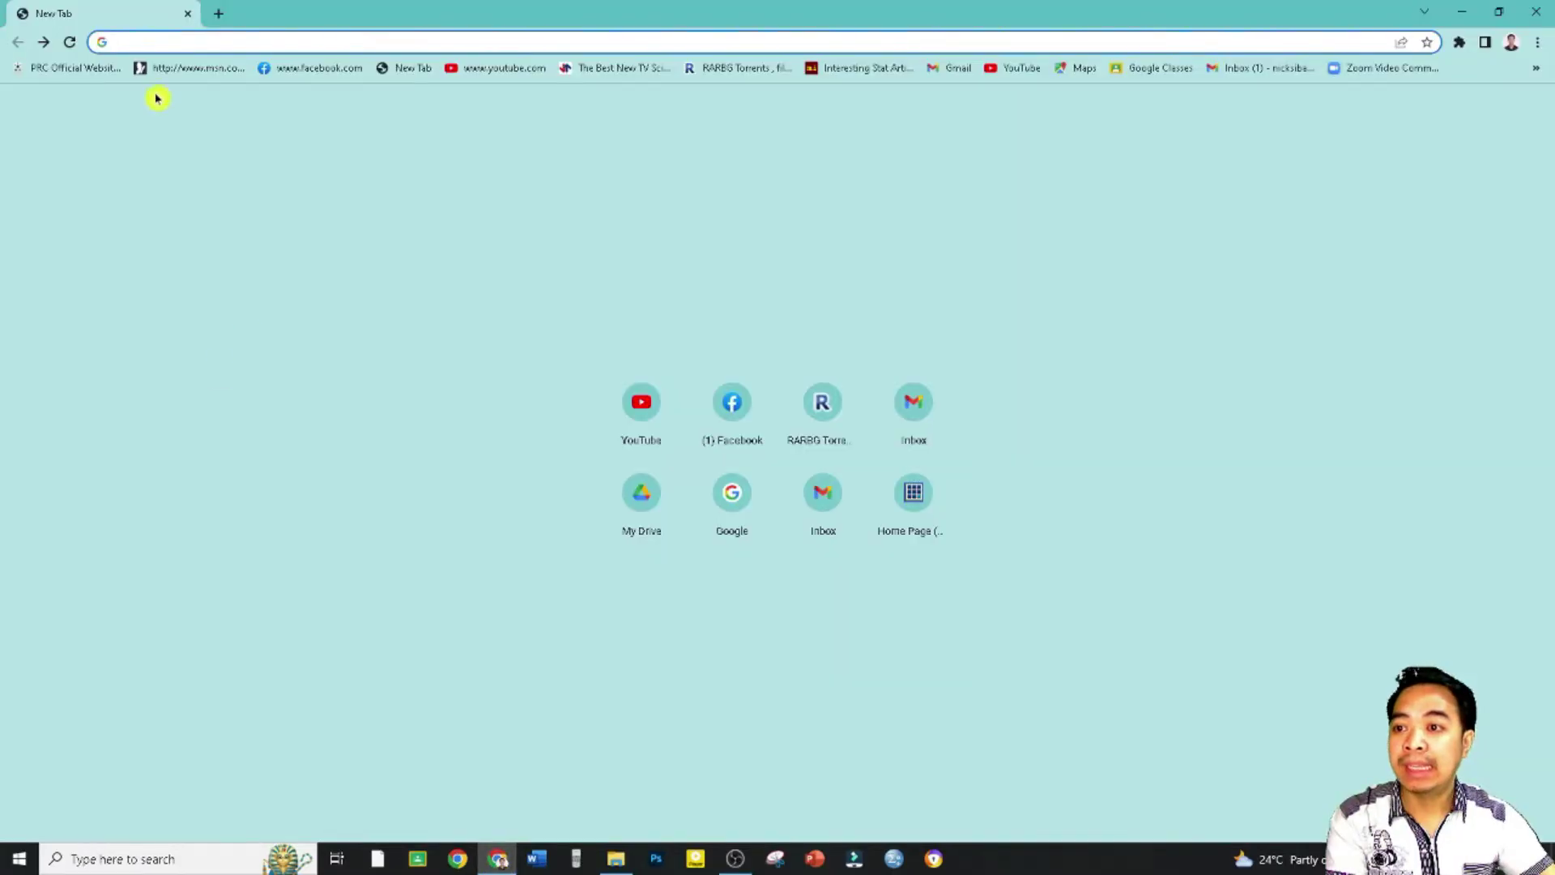
type("real")
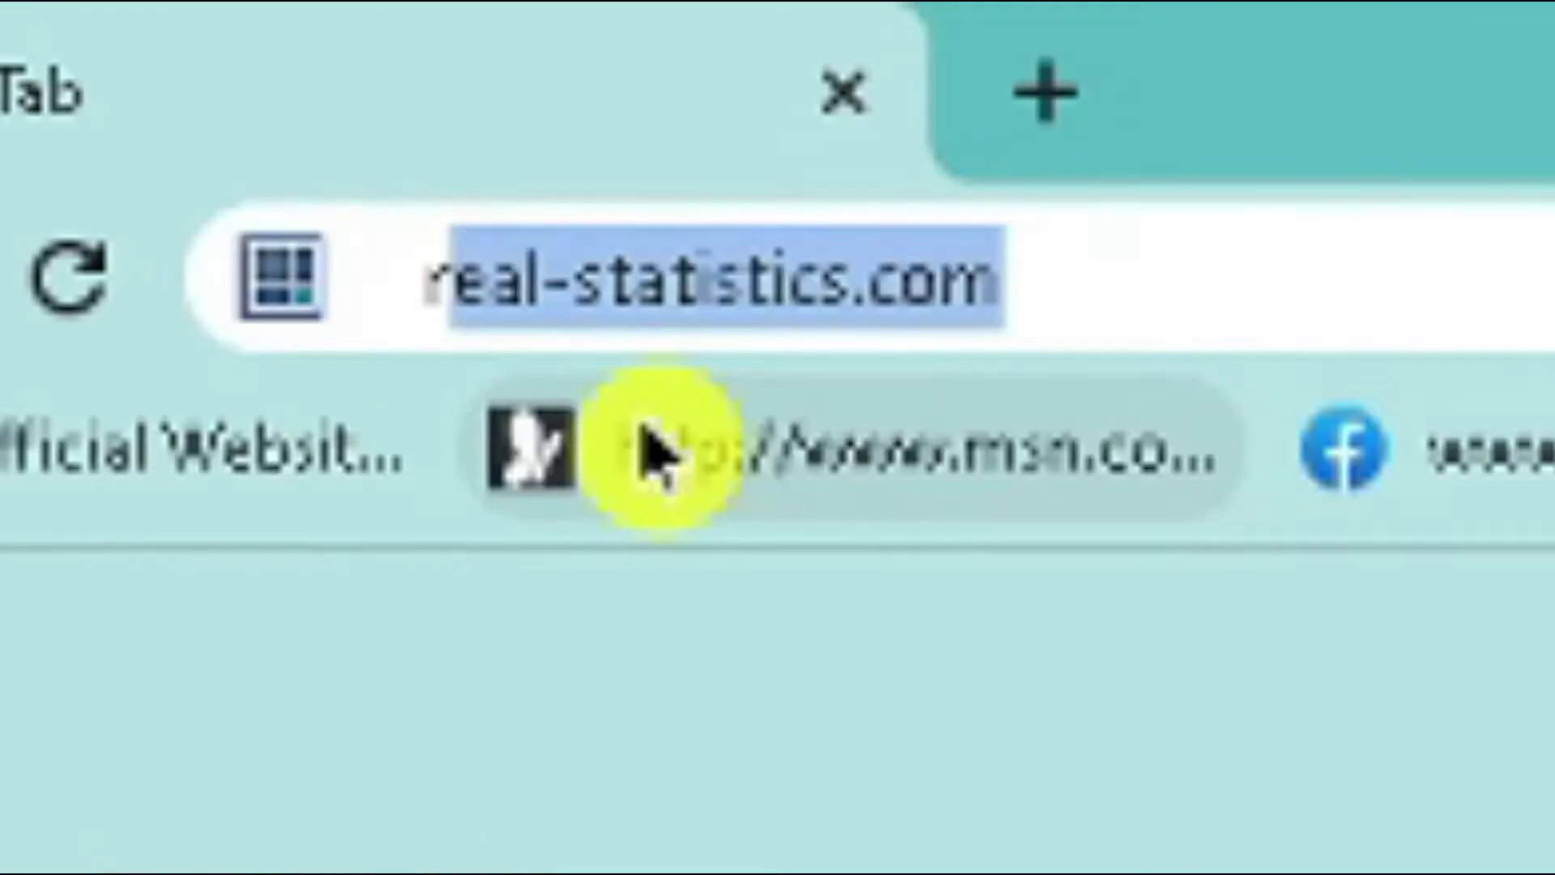
type("l")
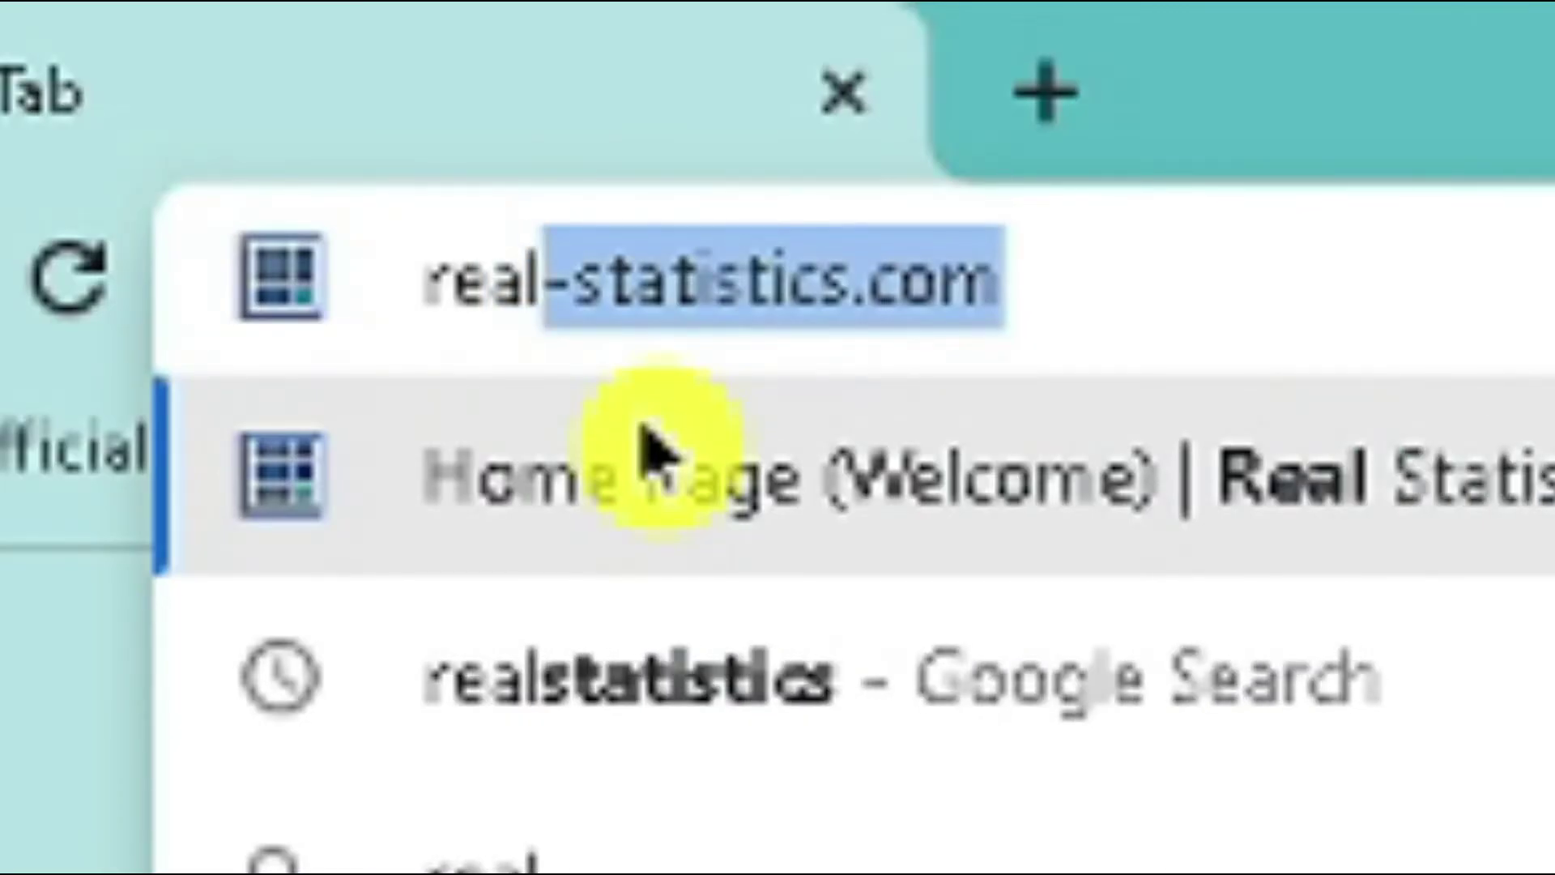
type("-")
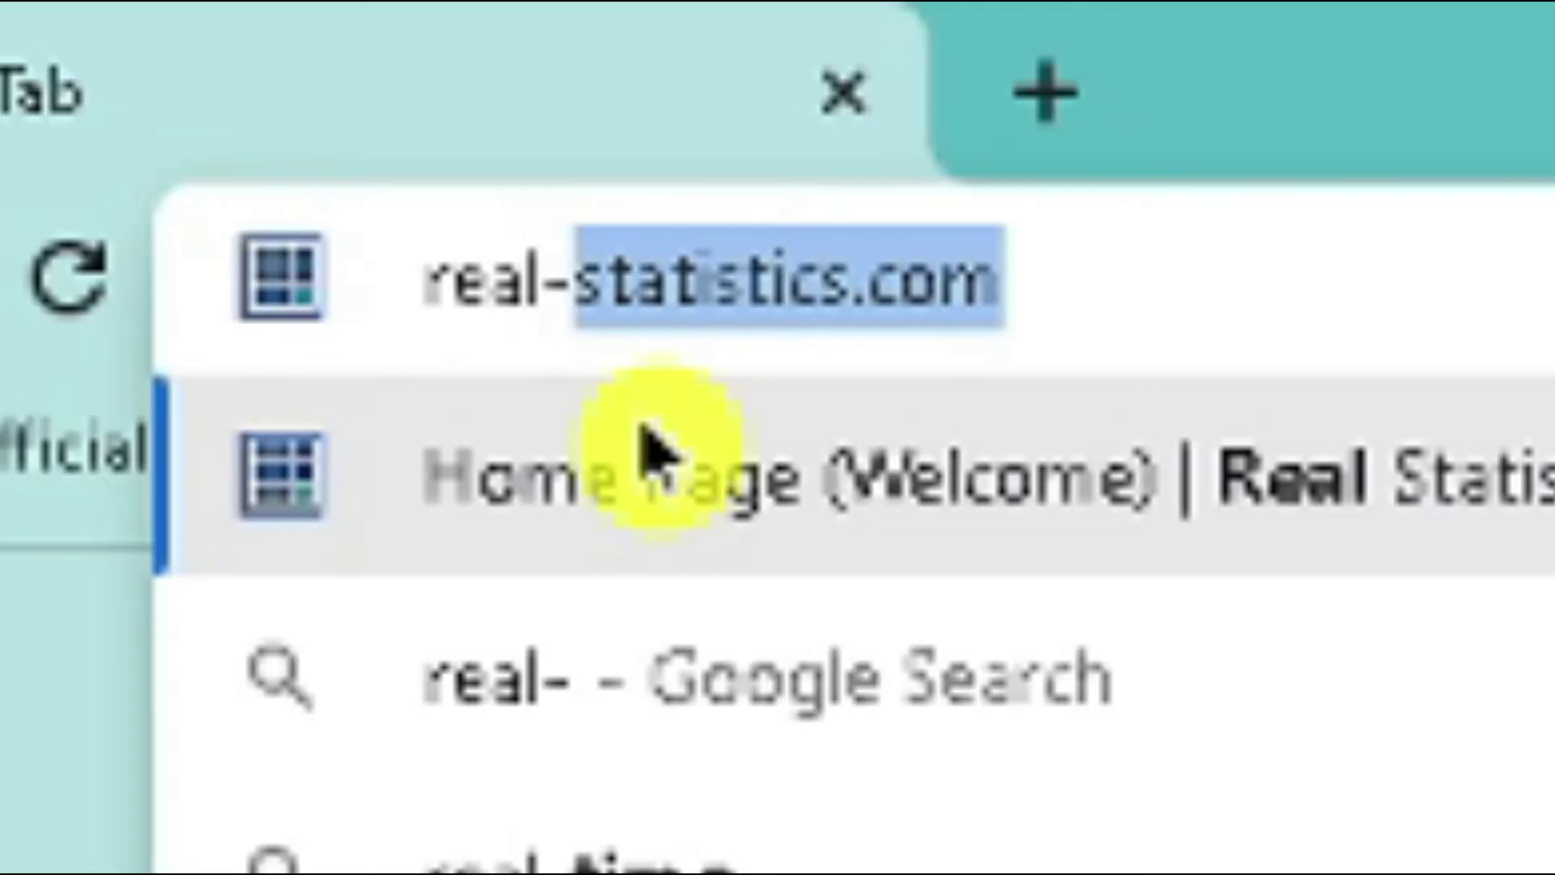
type("sta")
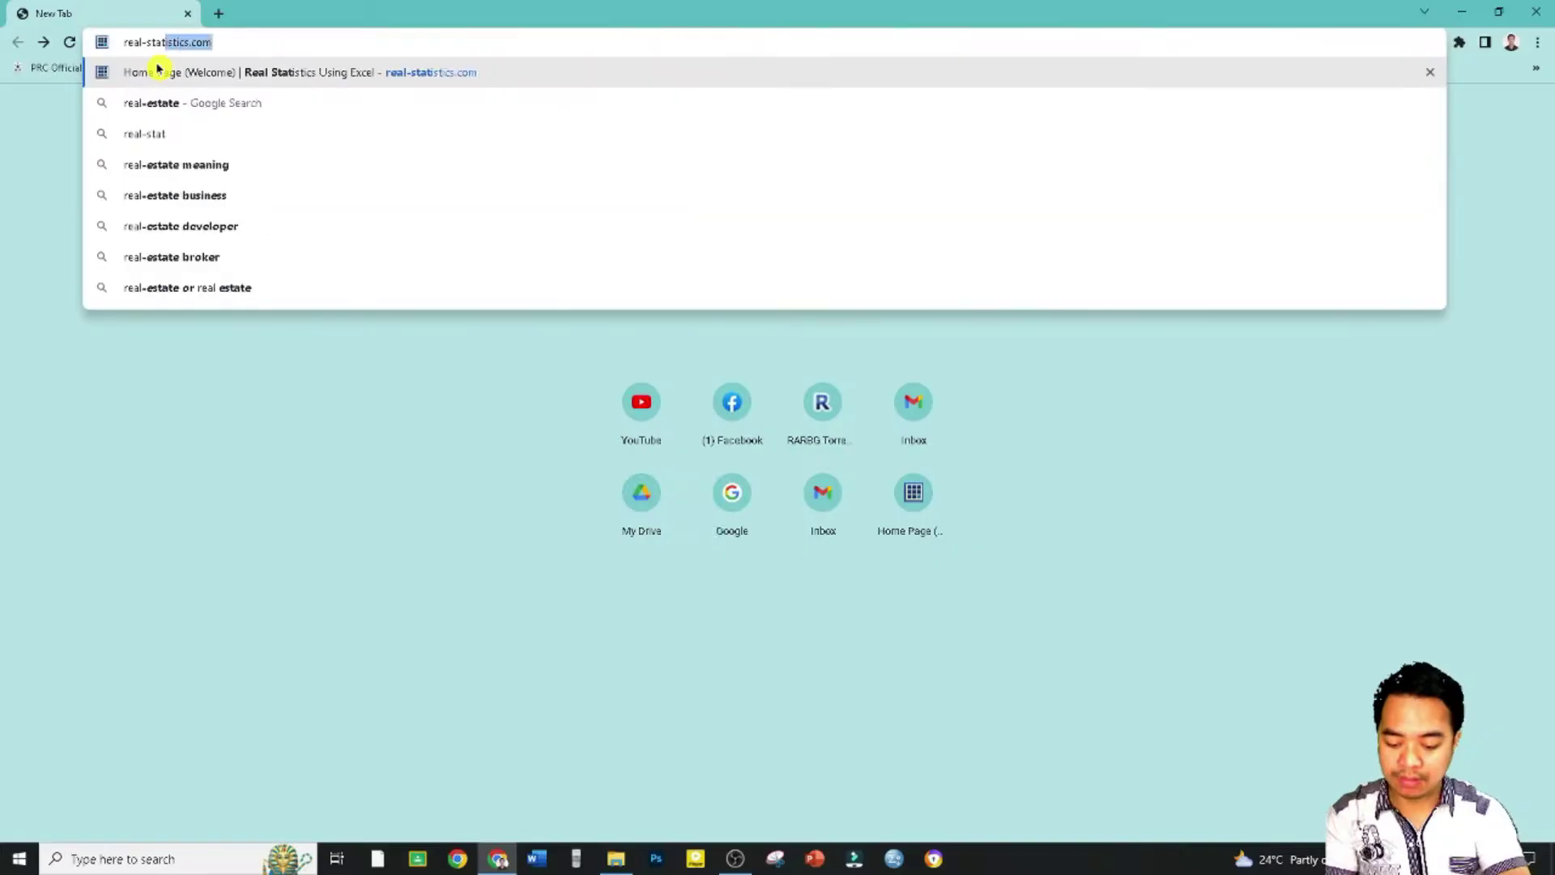
key("Right")
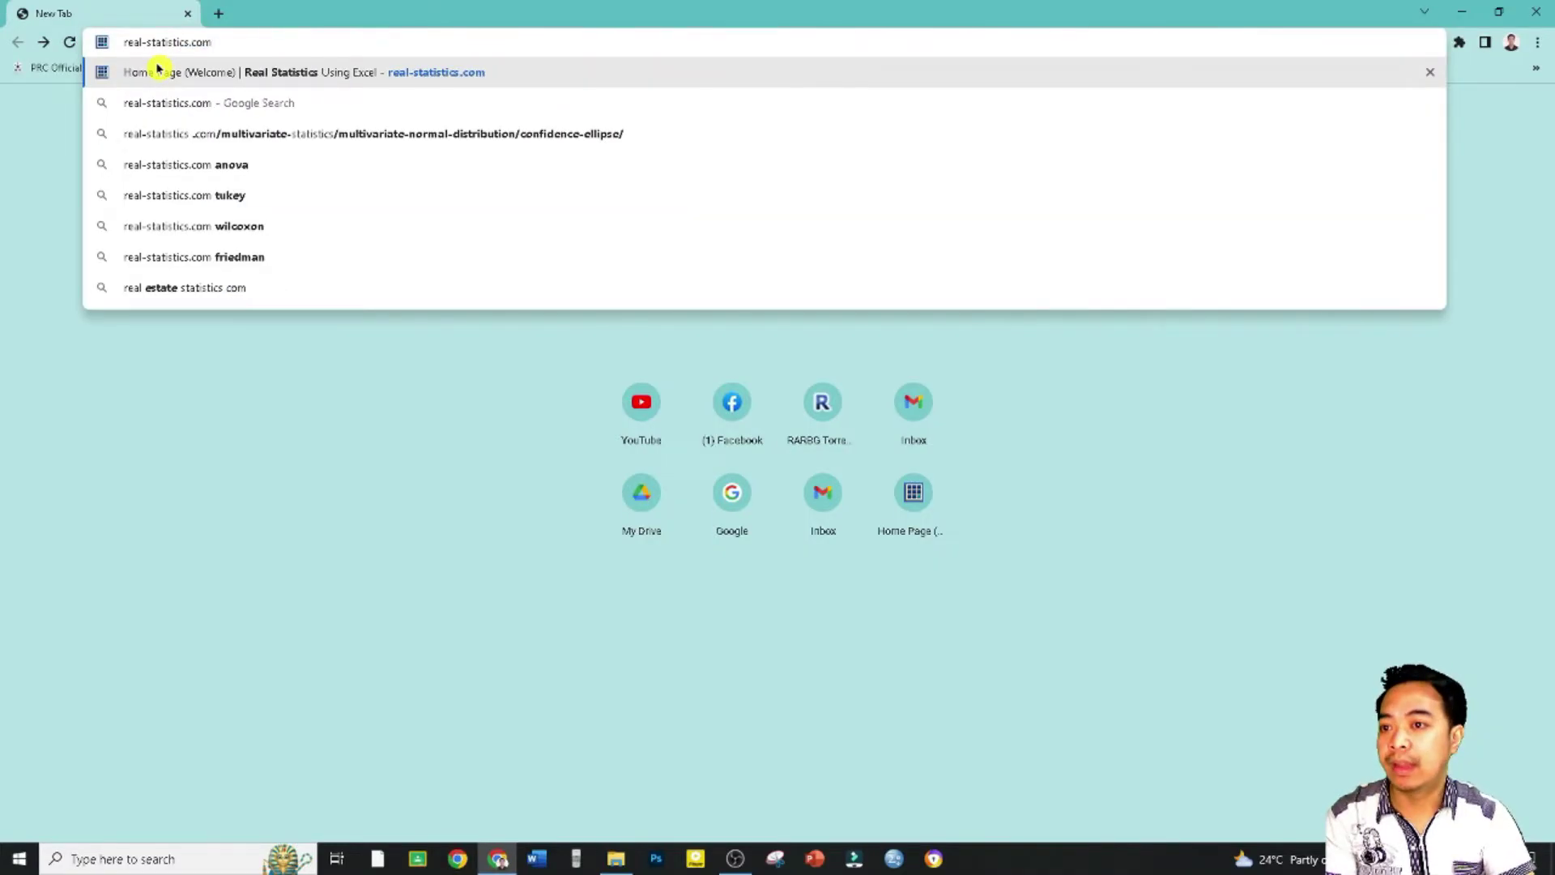
left_click(158, 71)
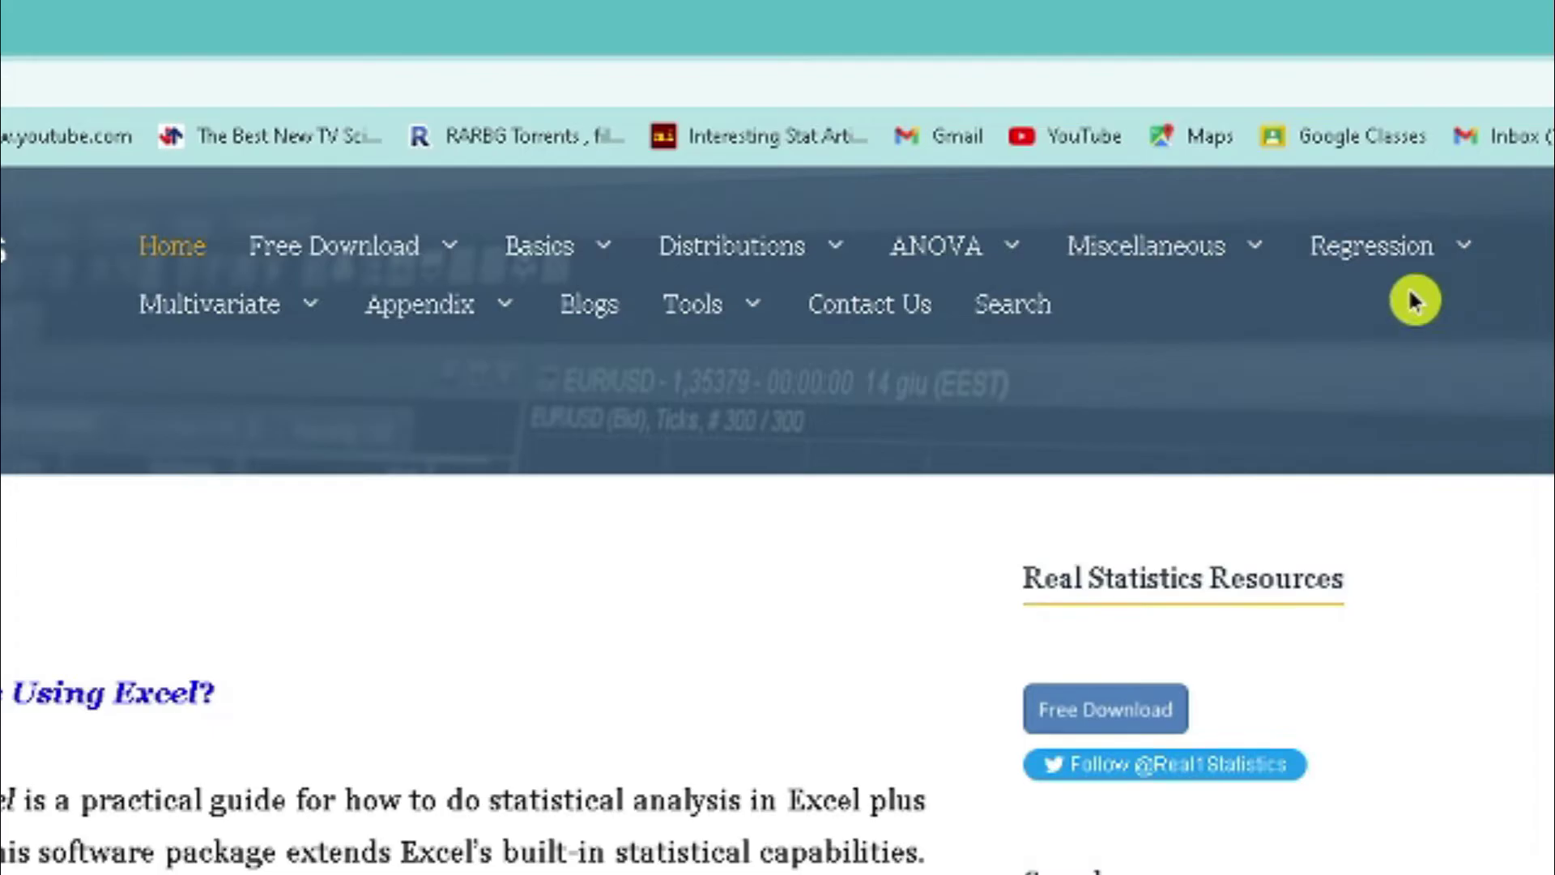
mouse_move(261, 333)
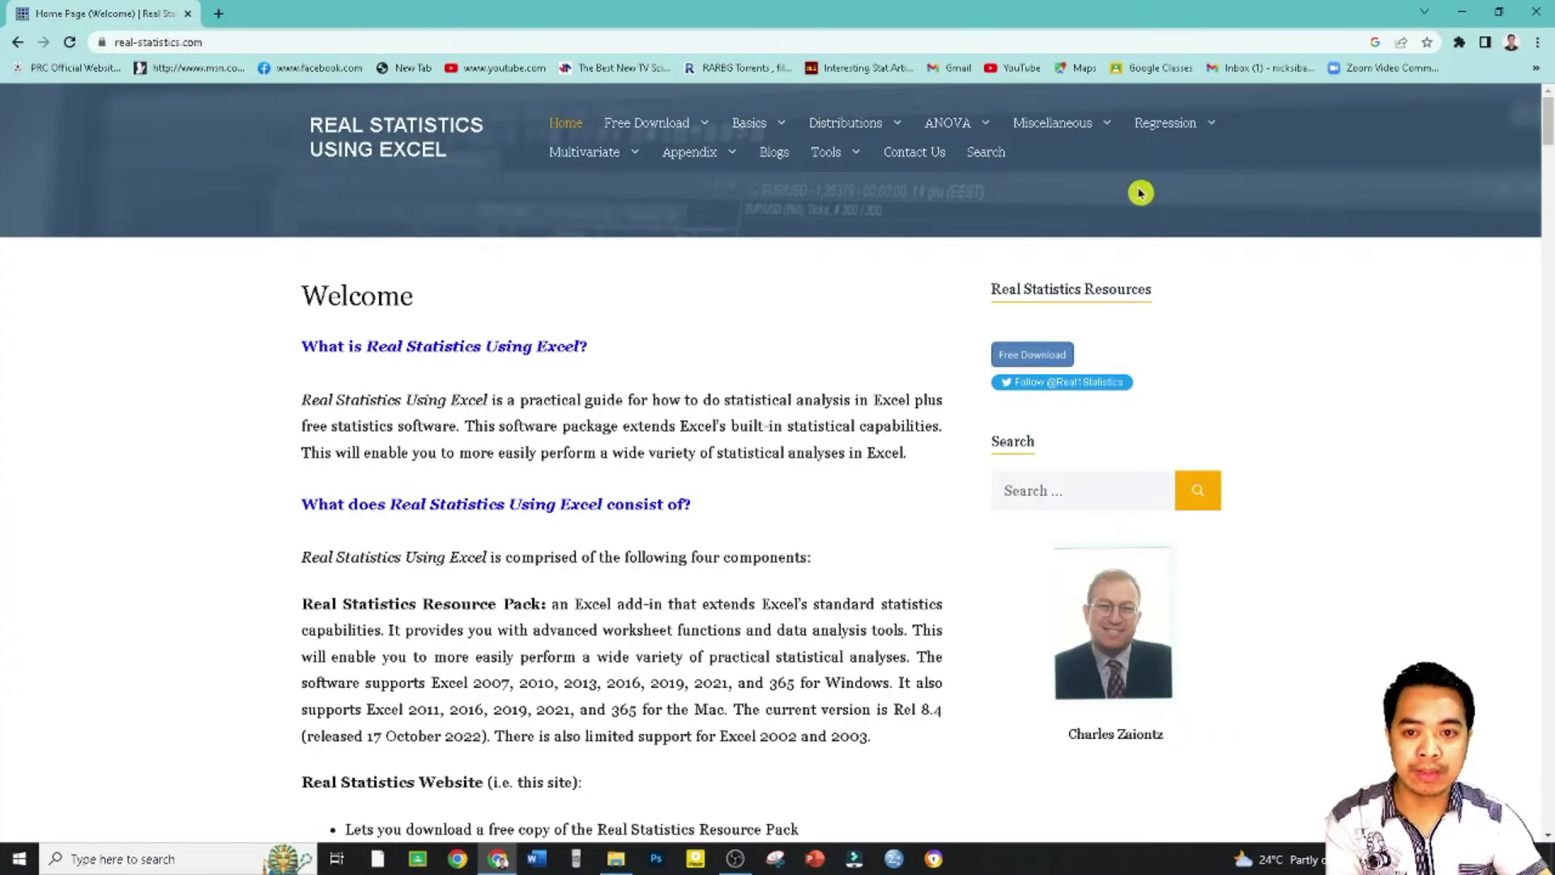
mouse_move(663, 139)
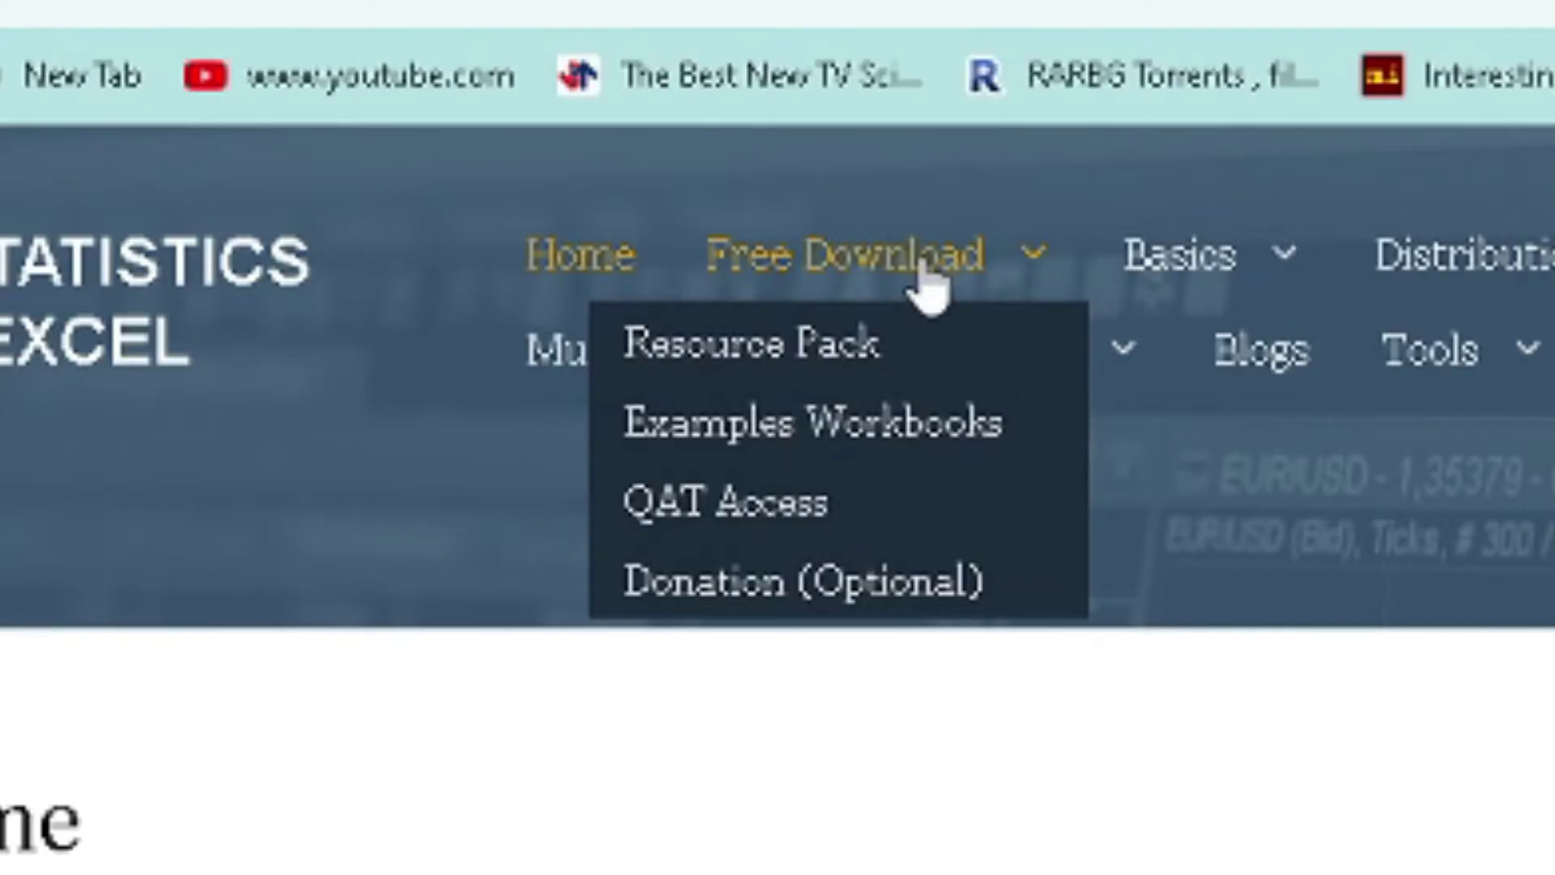
Download XRealStats.xlam via the Resource Pack for Excel 2010/…/365 link and show it in Downloads
left_click(811, 354)
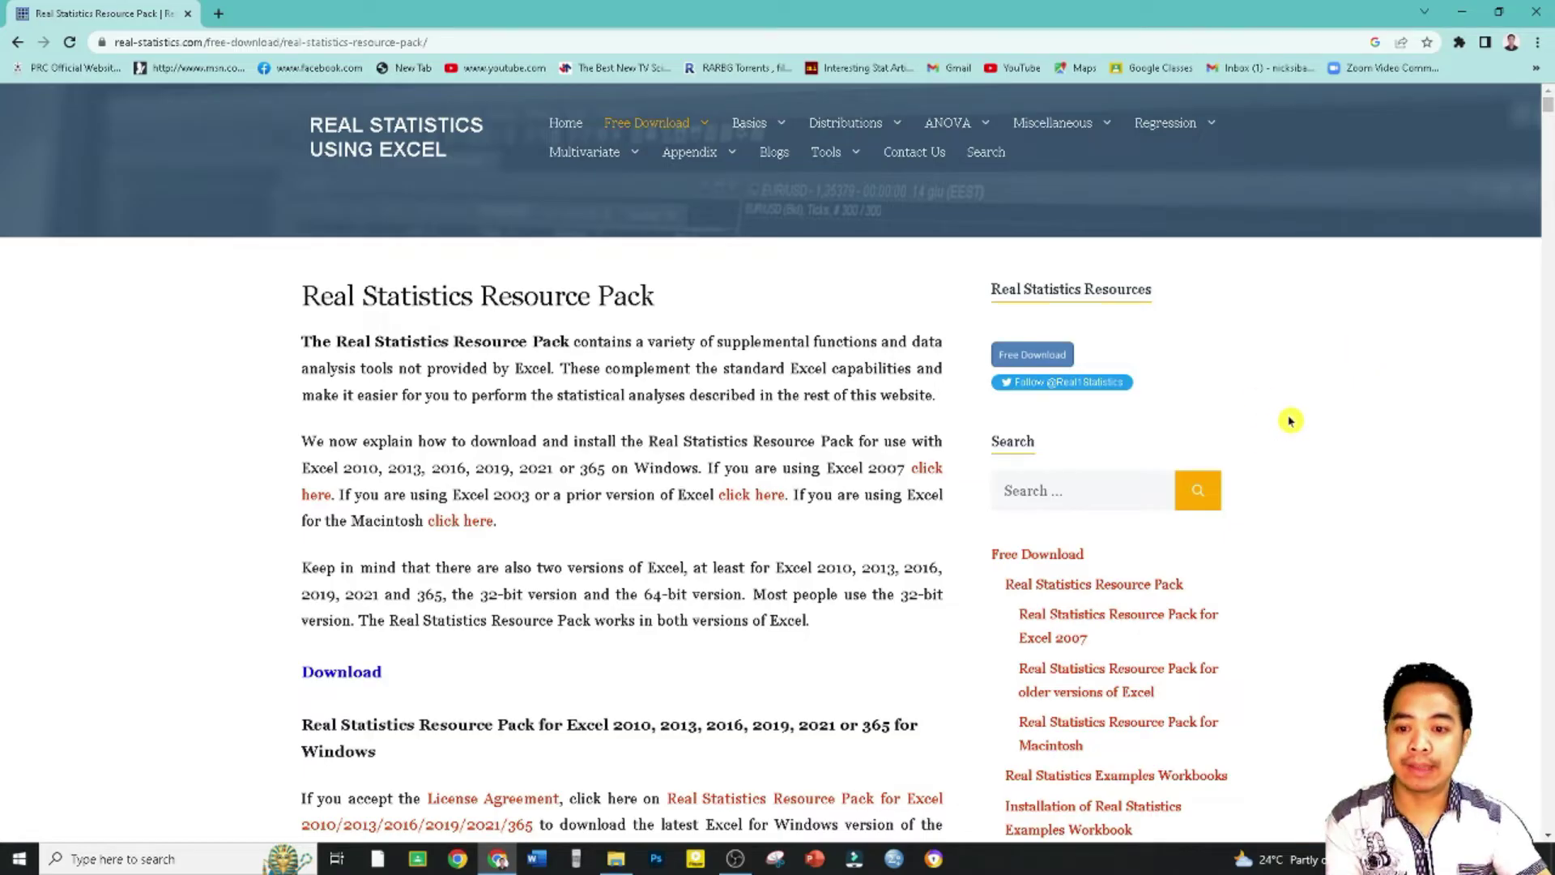
scroll(1290, 409, "down", 2)
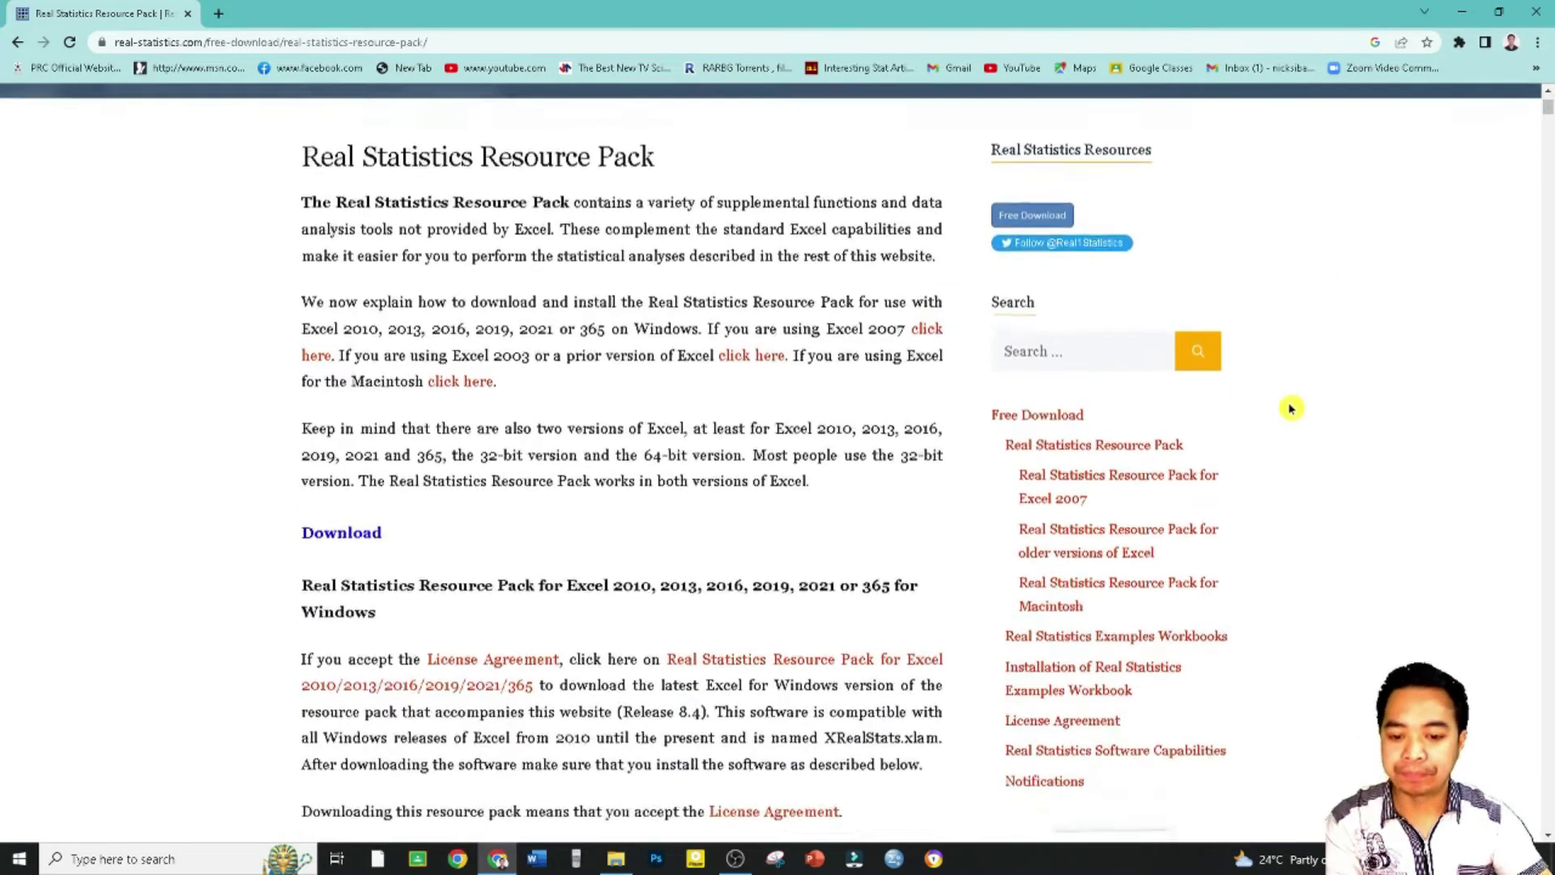
scroll(1290, 409, "up", 2)
scroll(1293, 407, "down", 4)
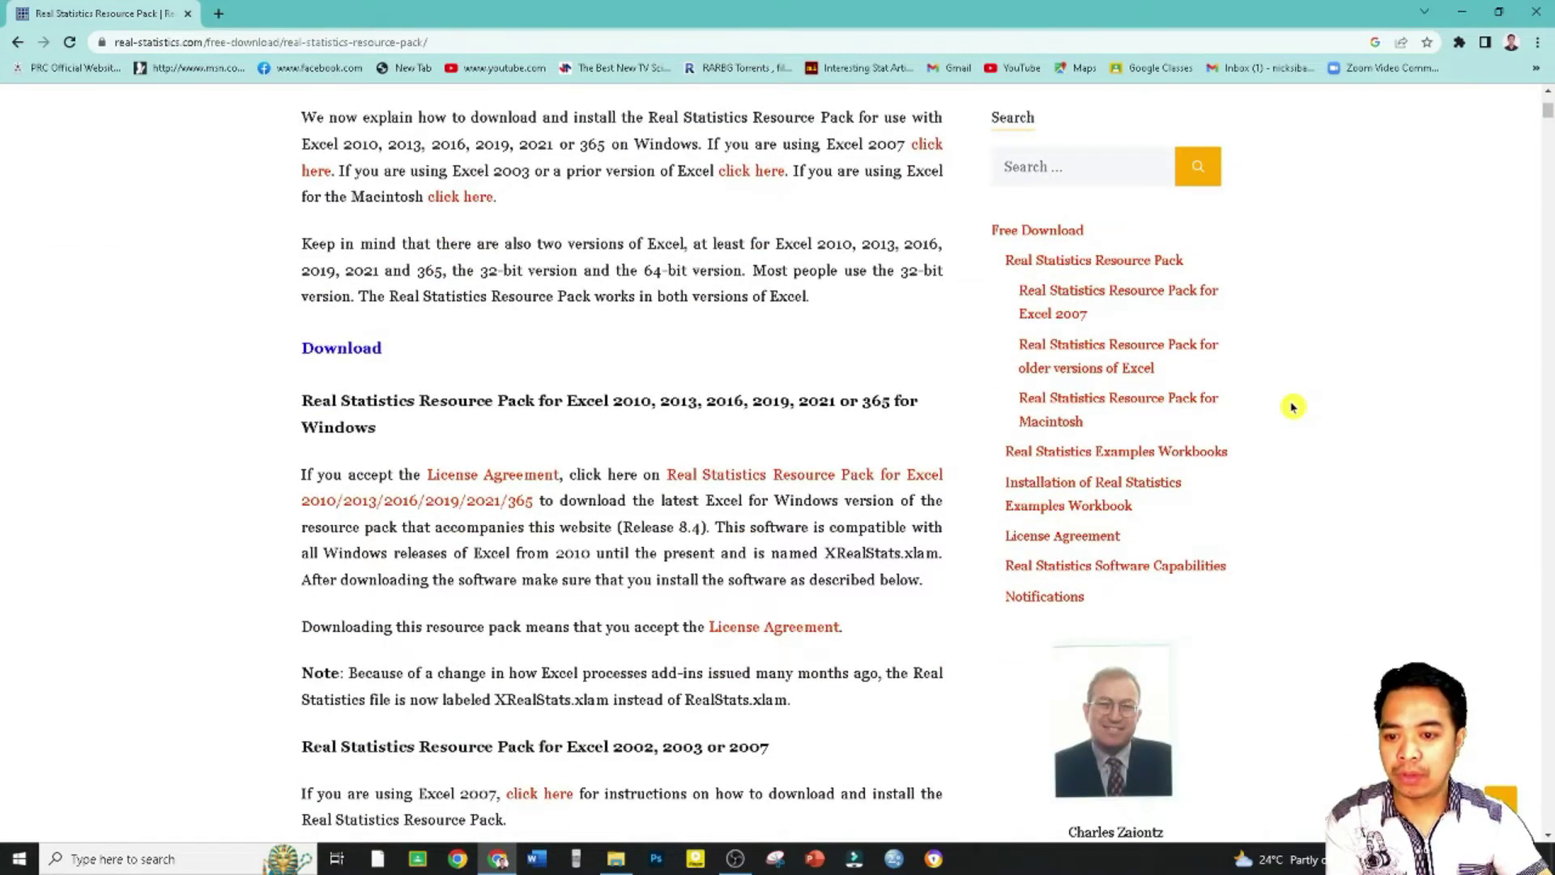
scroll(1293, 407, "down", 2)
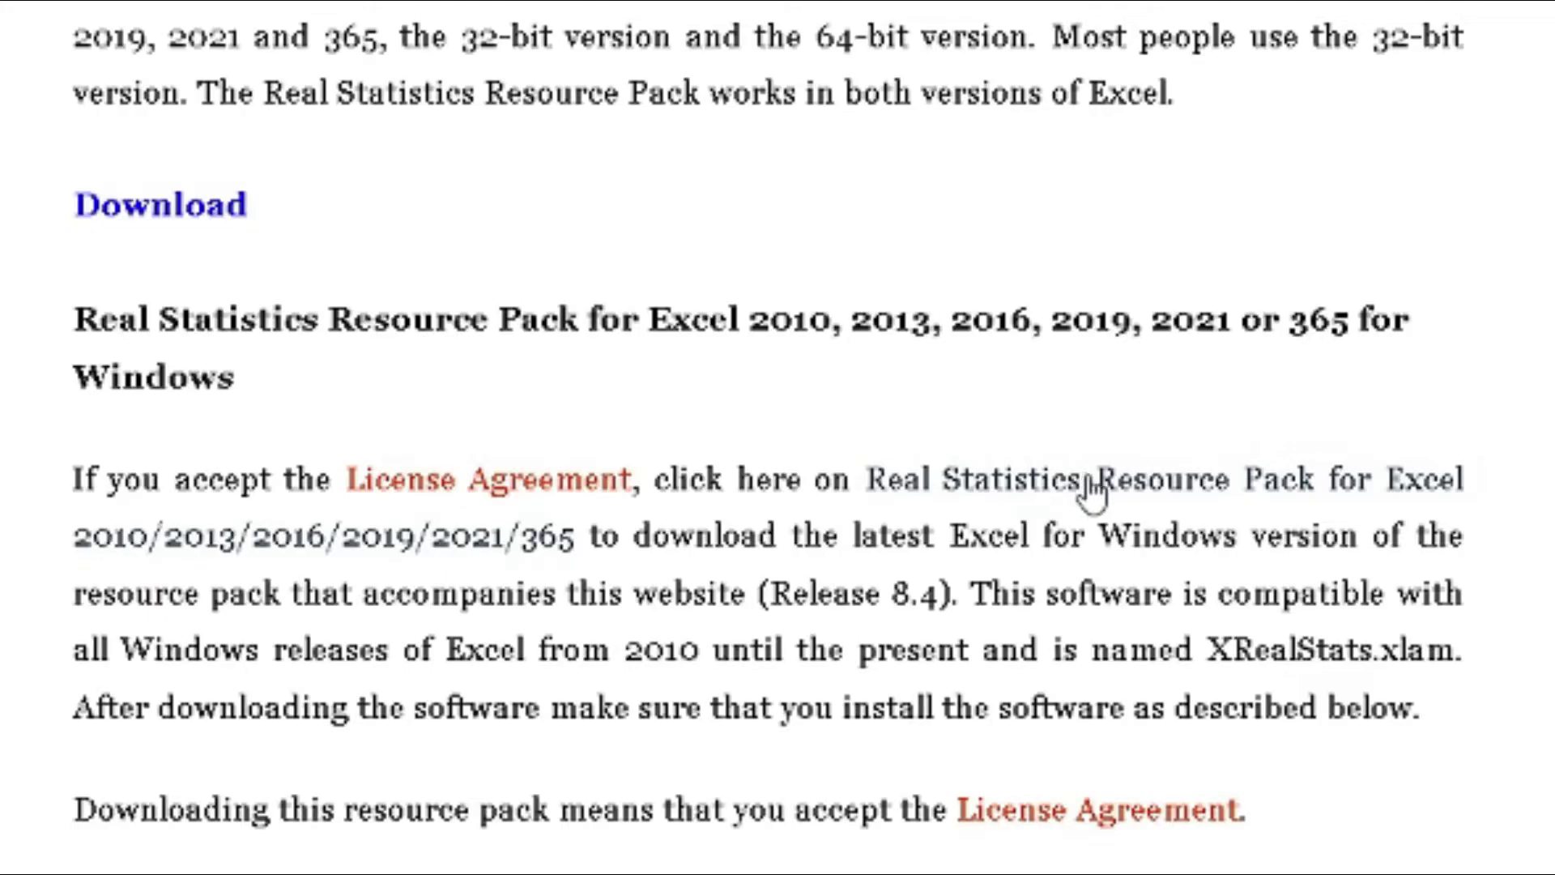
left_click(1094, 484)
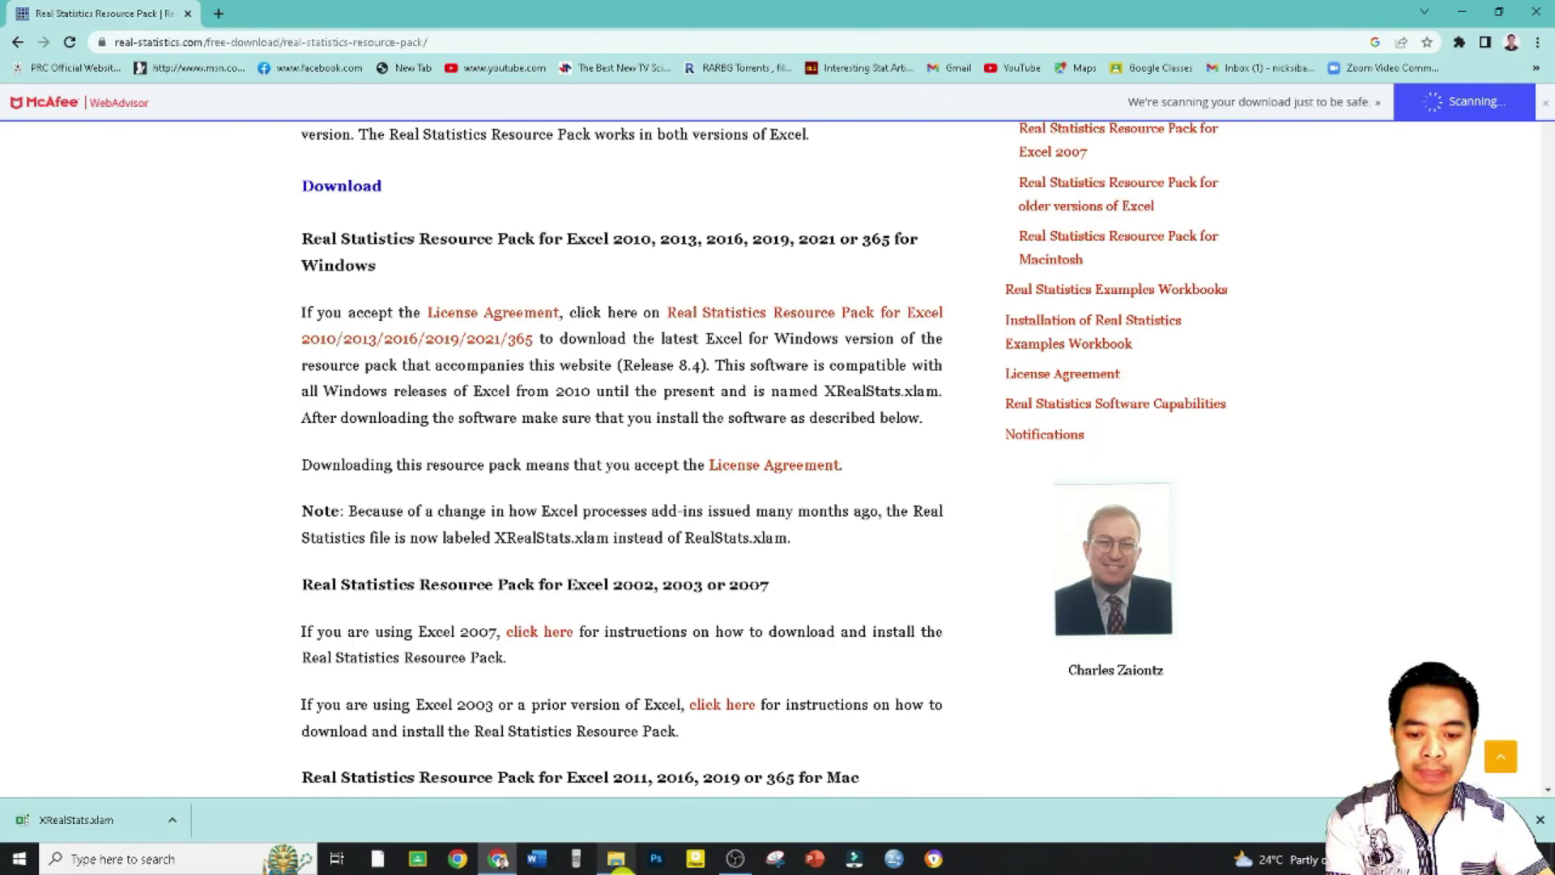
mouse_move(620, 869)
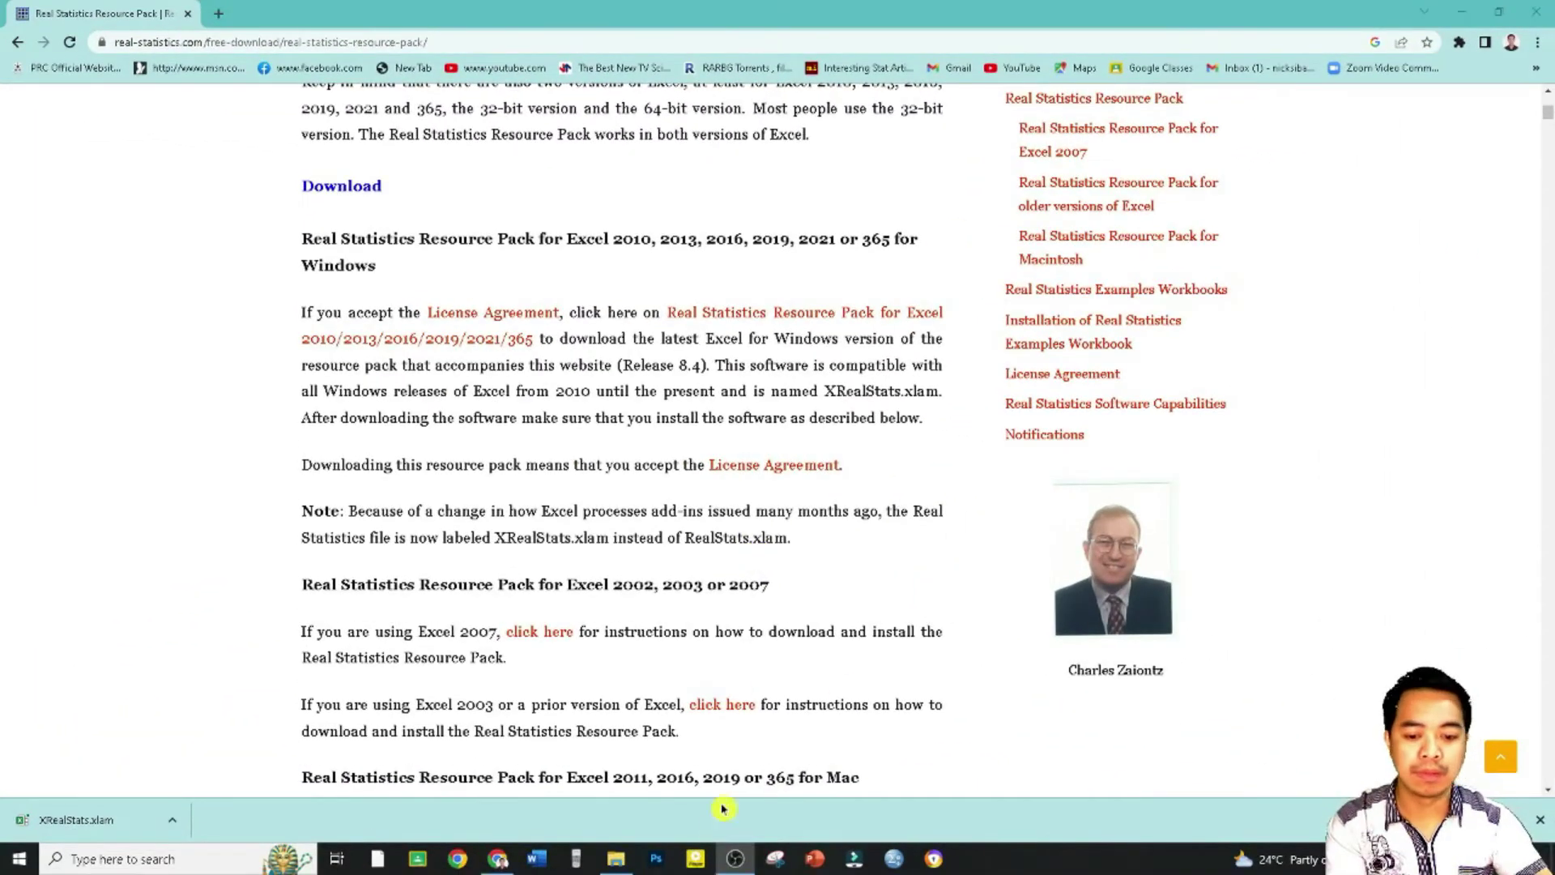
left_click(616, 858)
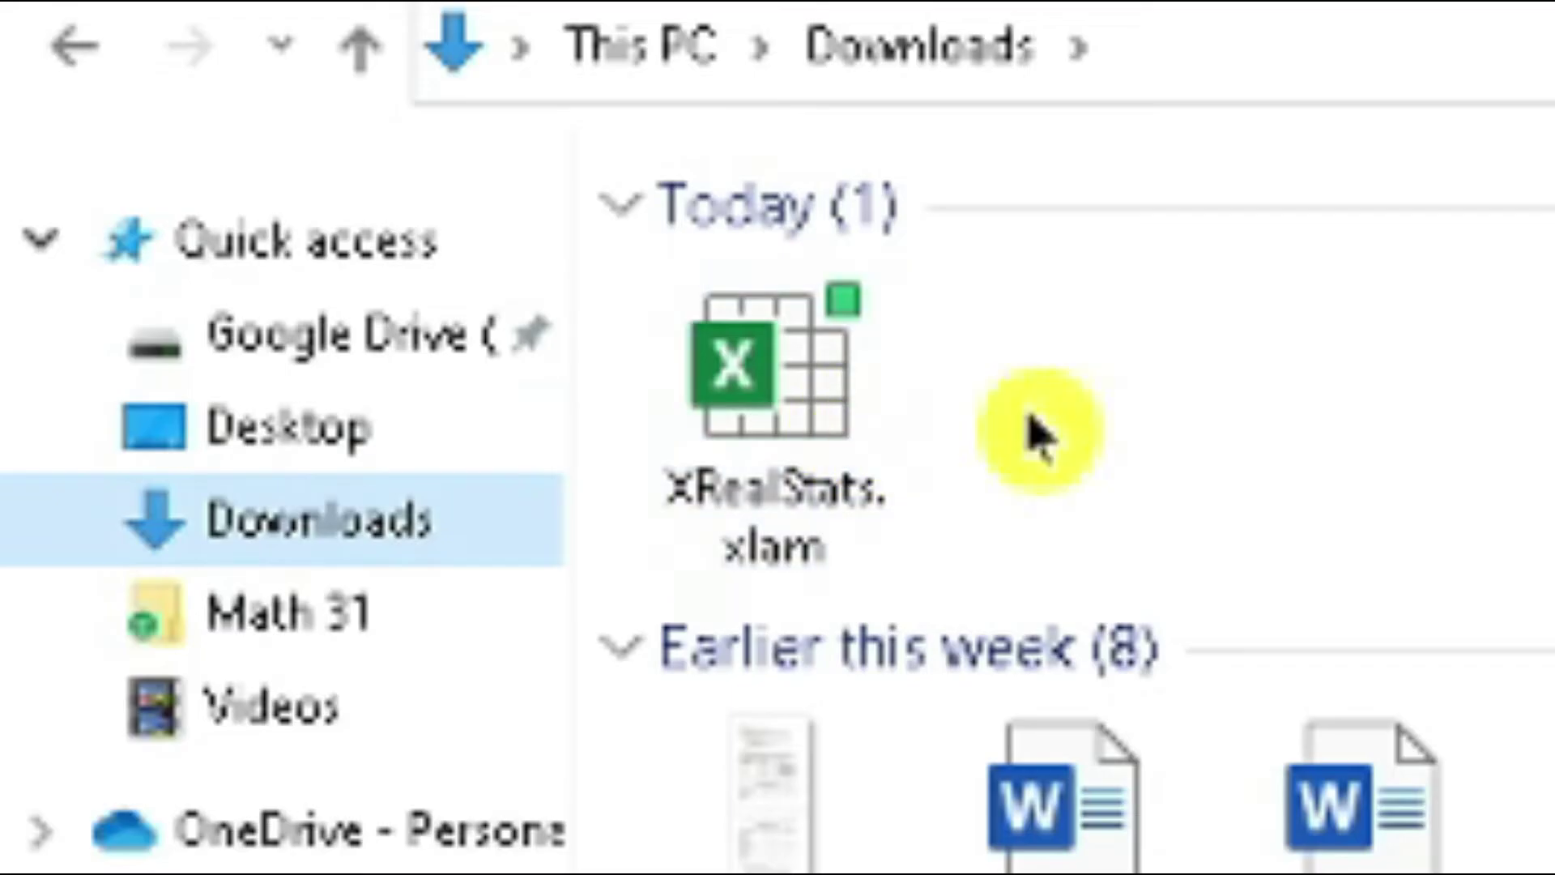
Tick Unblock in XRealStats.xlam's file Properties and apply the change
left_click(1277, 392)
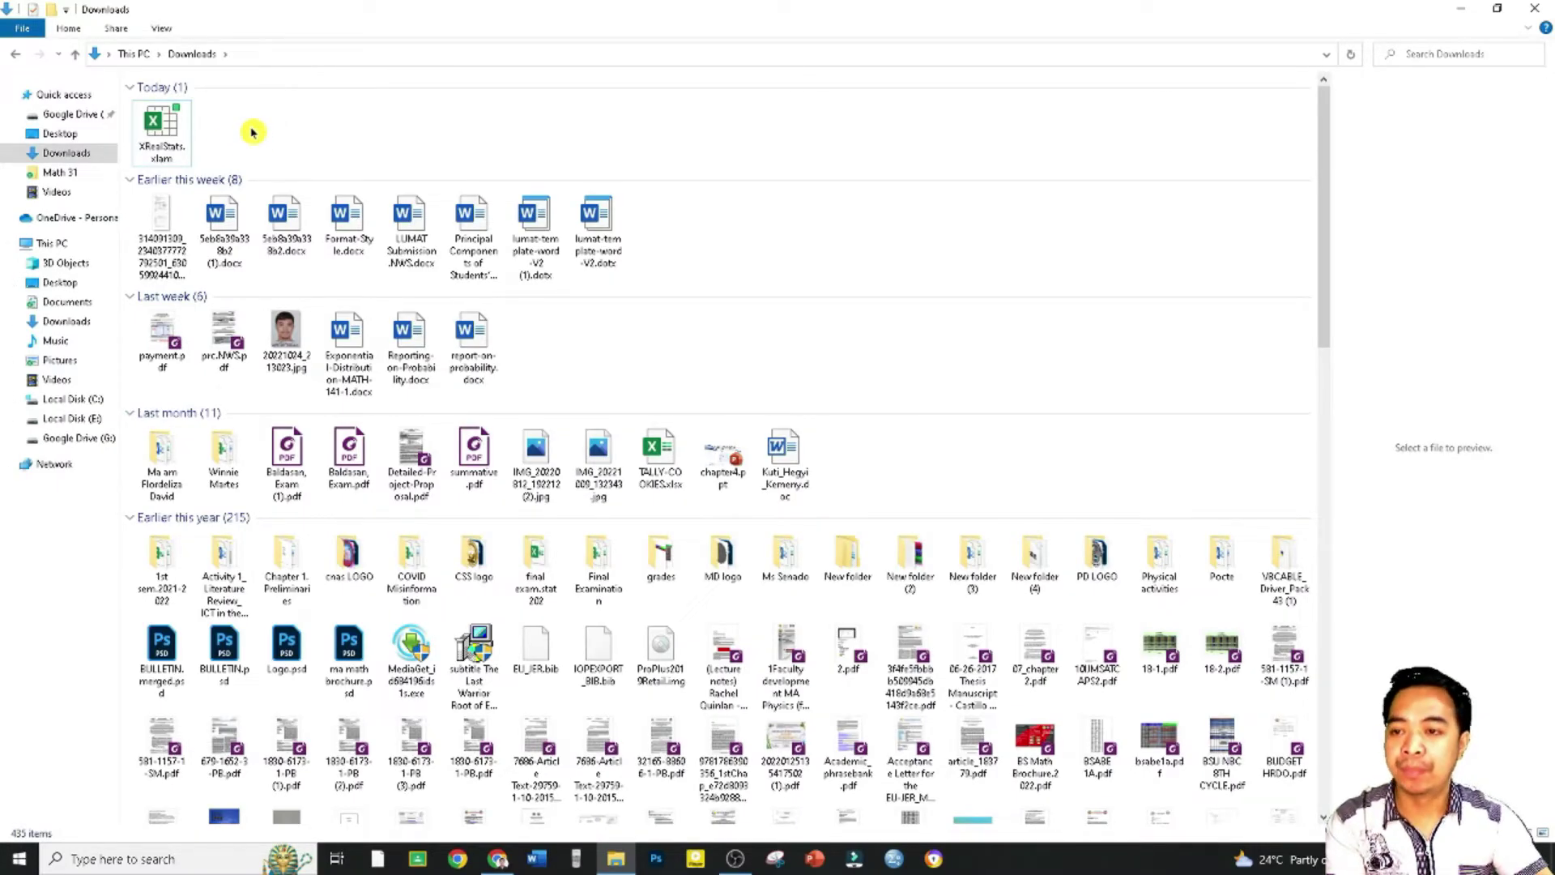
right_click(168, 128)
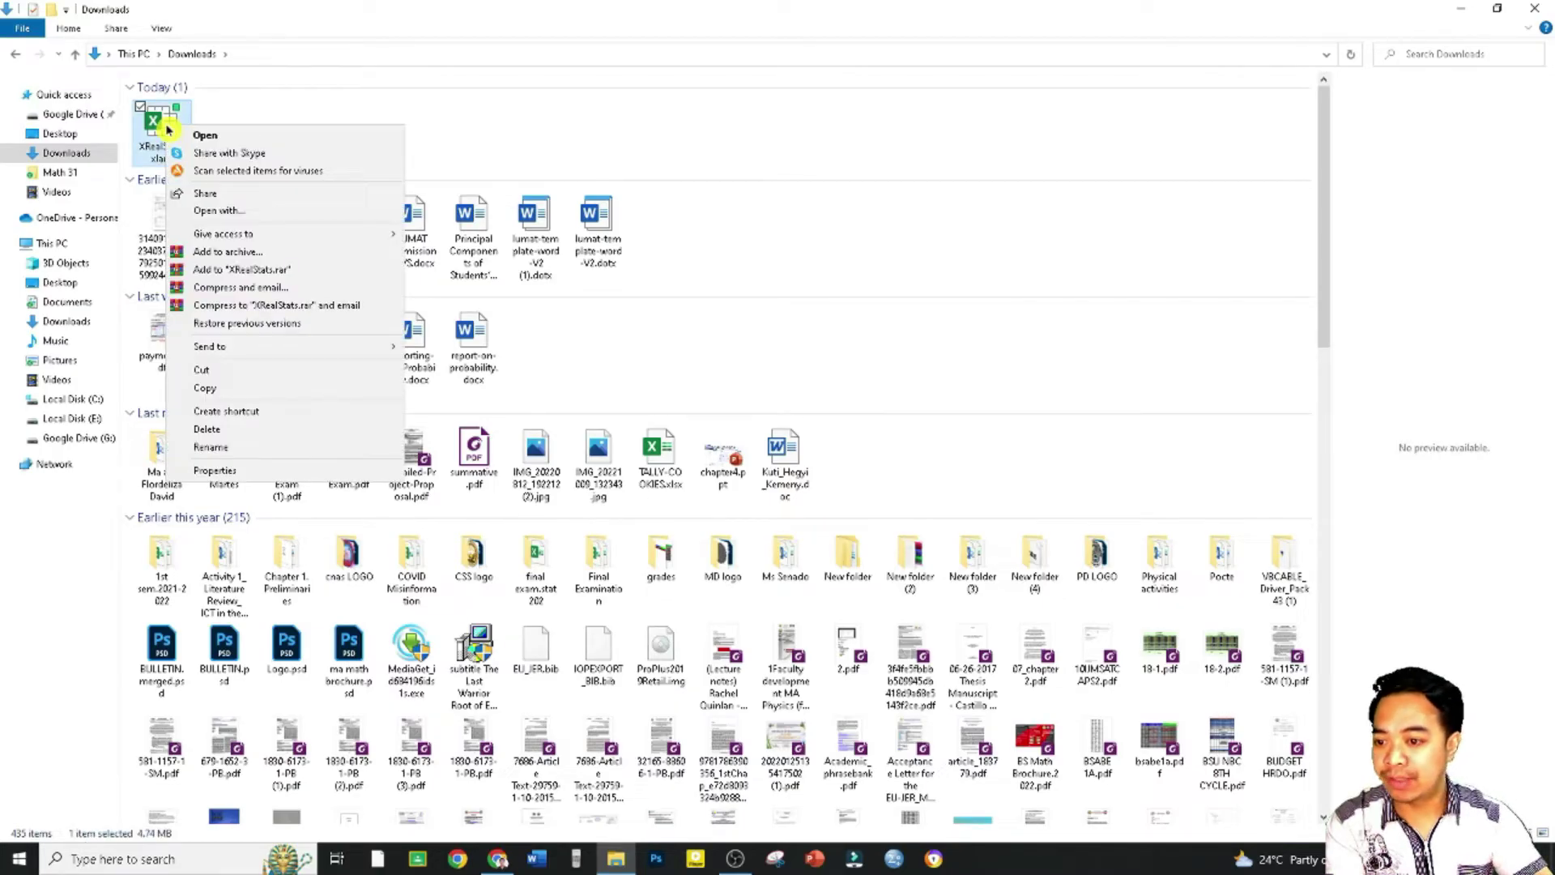
left_click(224, 476)
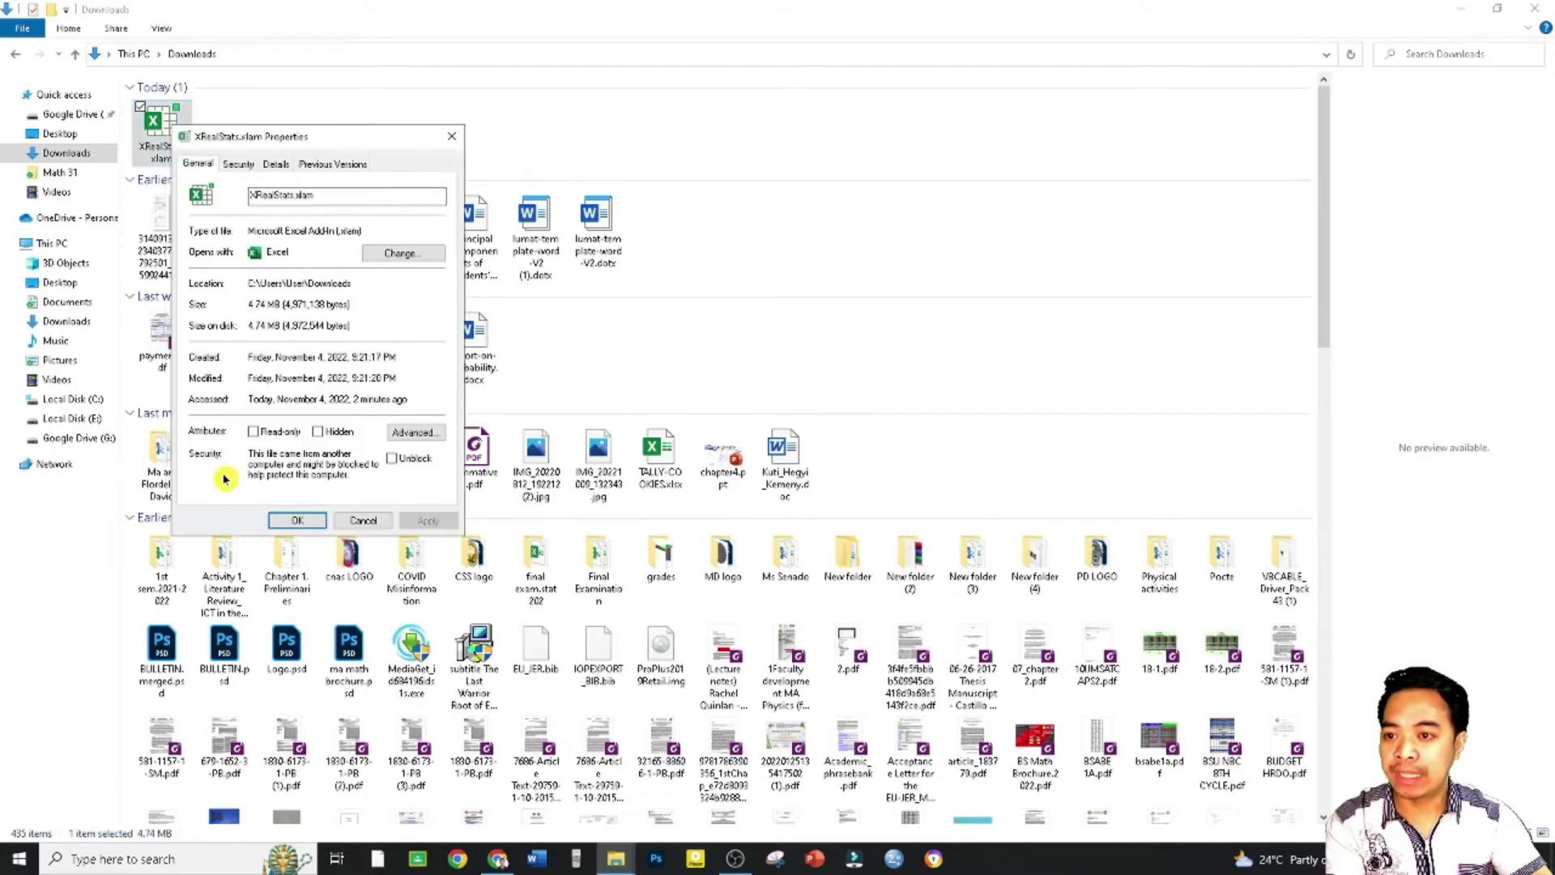
left_click(393, 459)
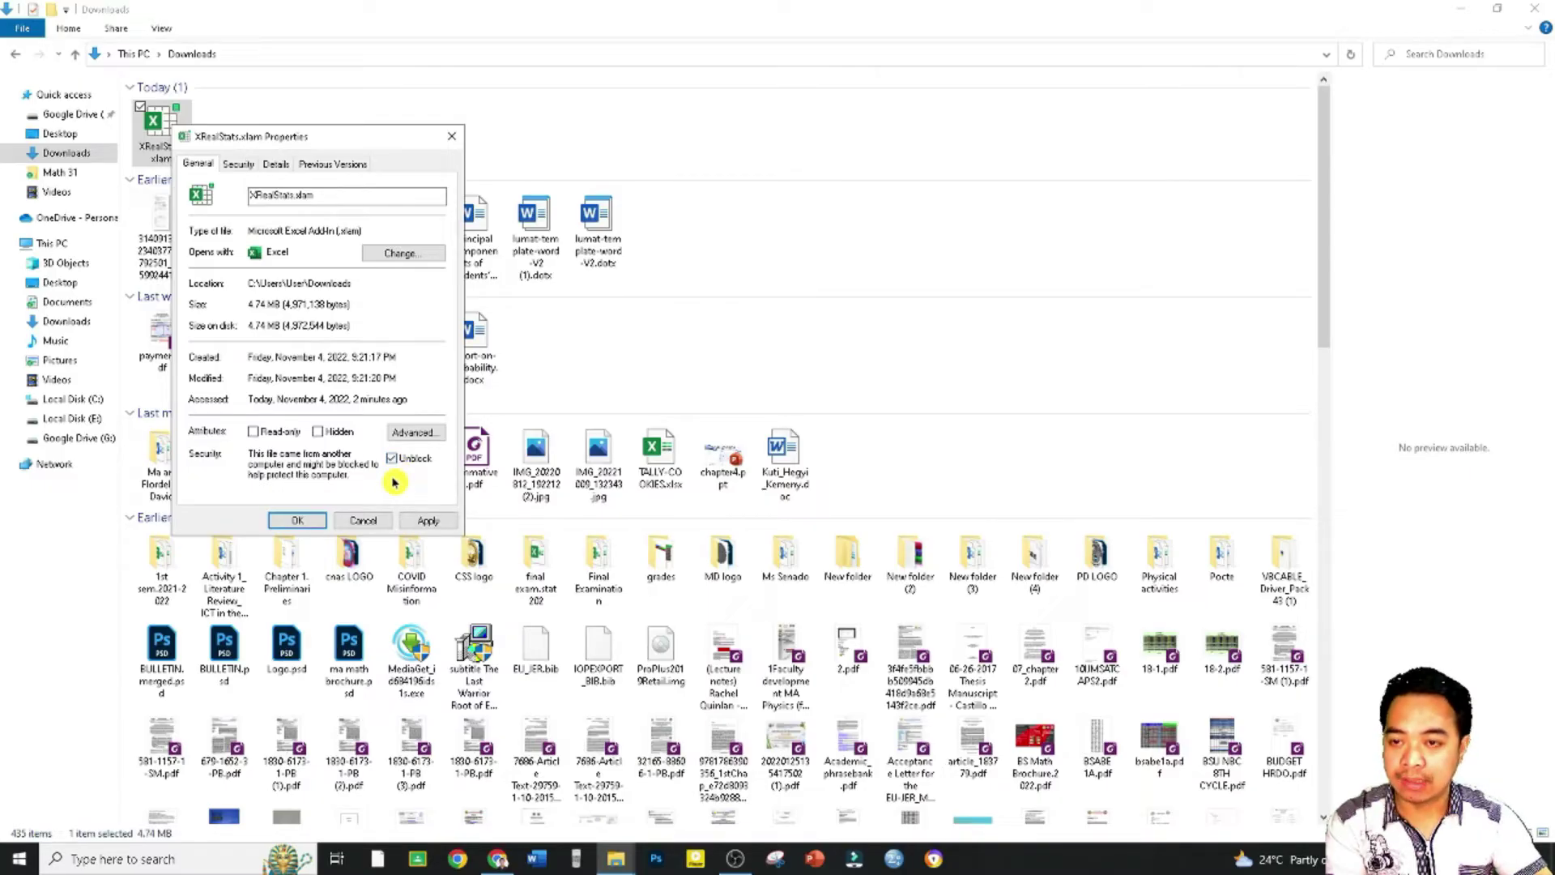
left_click(428, 523)
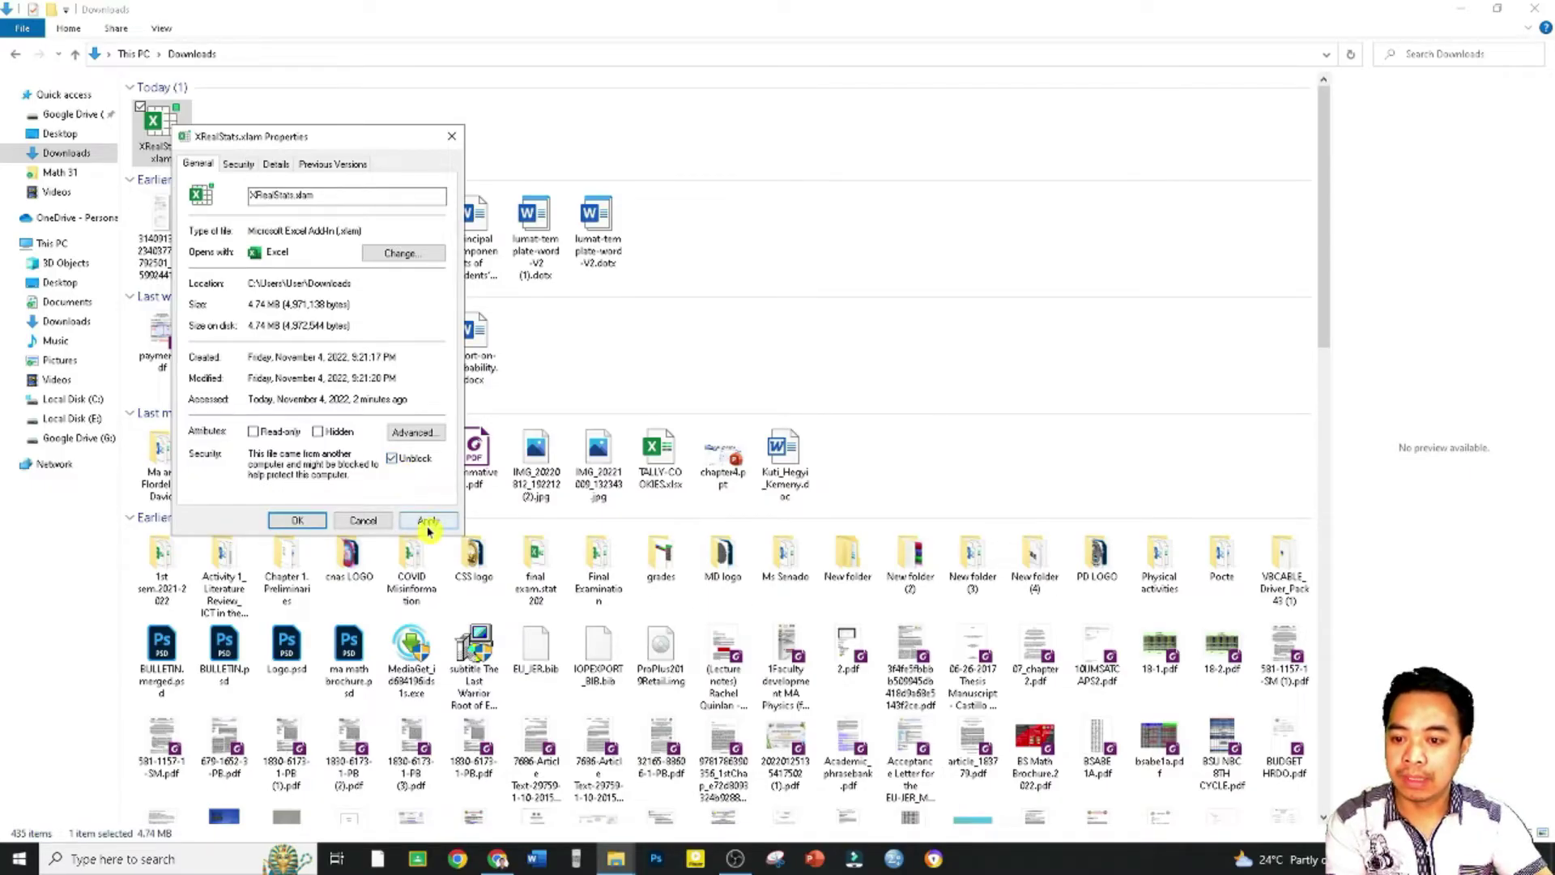
left_click(304, 522)
Switch to Excel's blank Book1 workbook and show the File backstage page
left_click(409, 142)
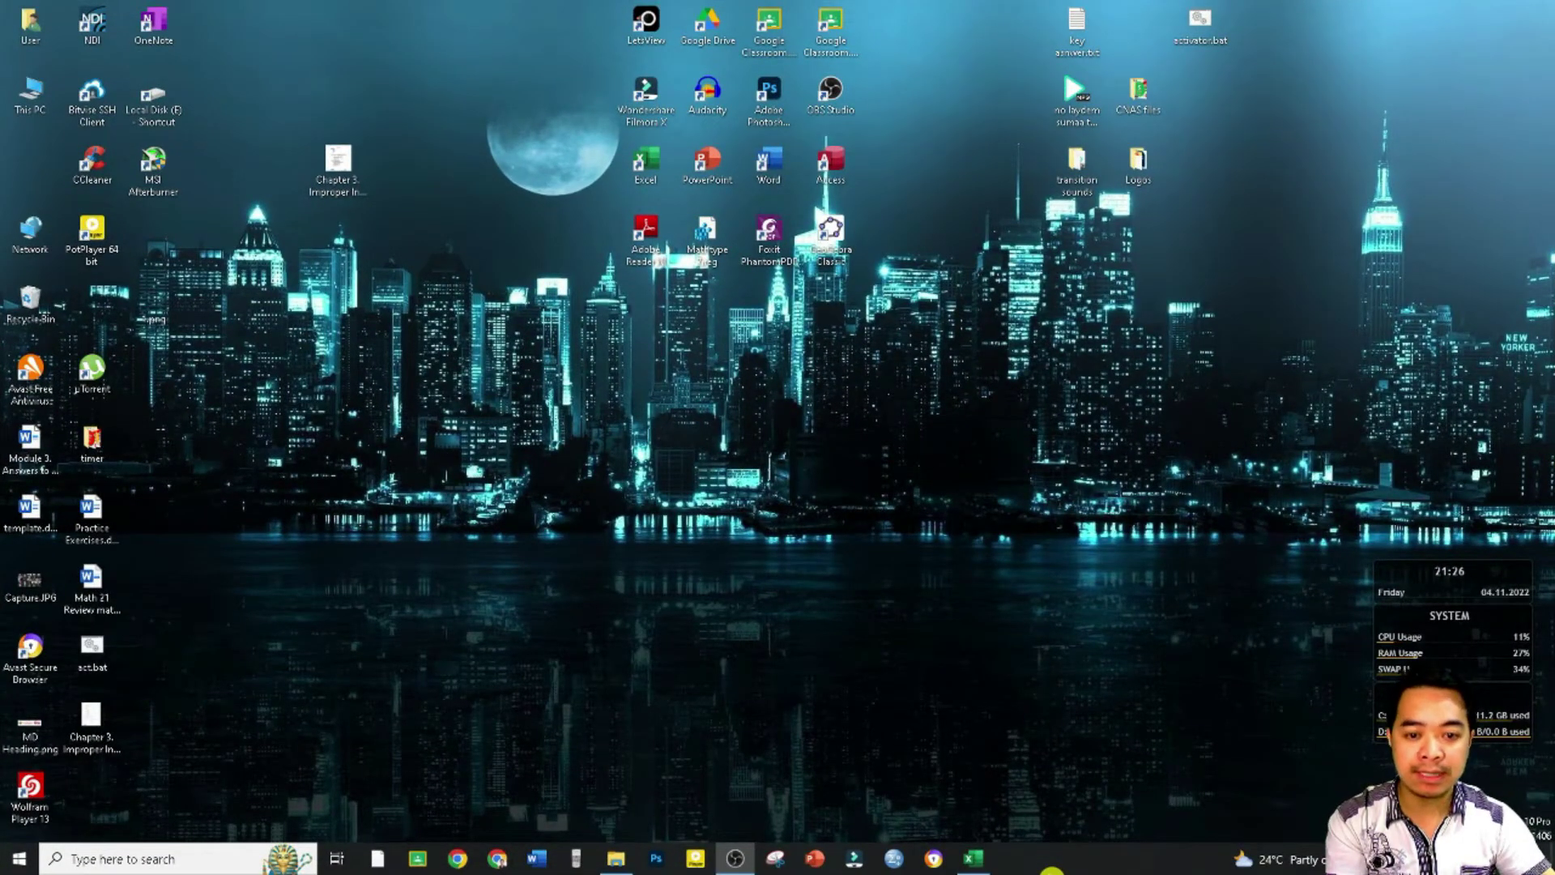
left_click(973, 860)
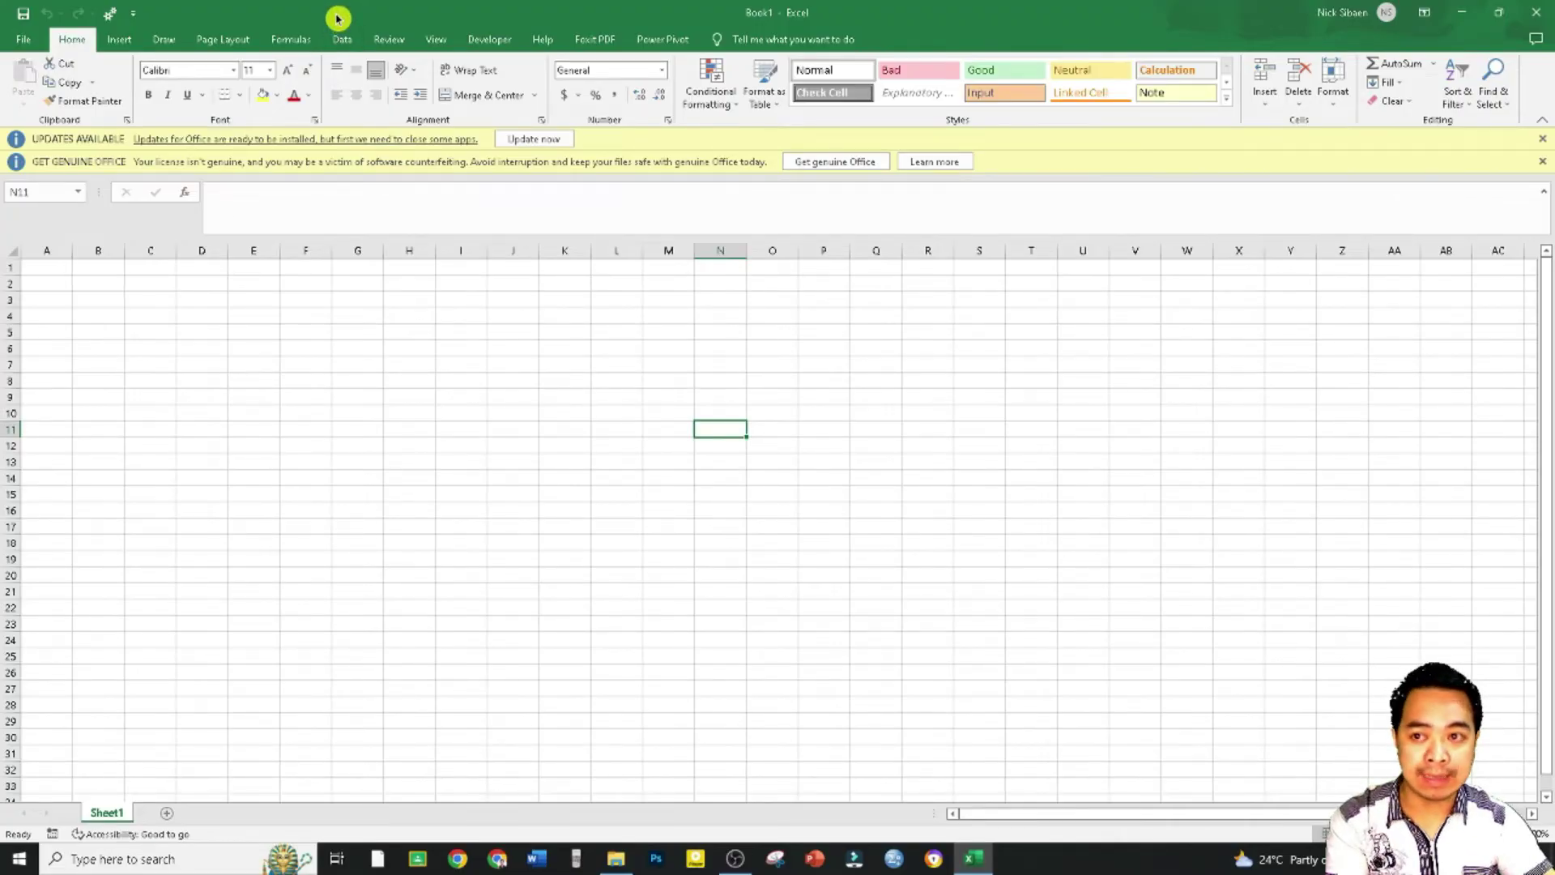
left_click(23, 39)
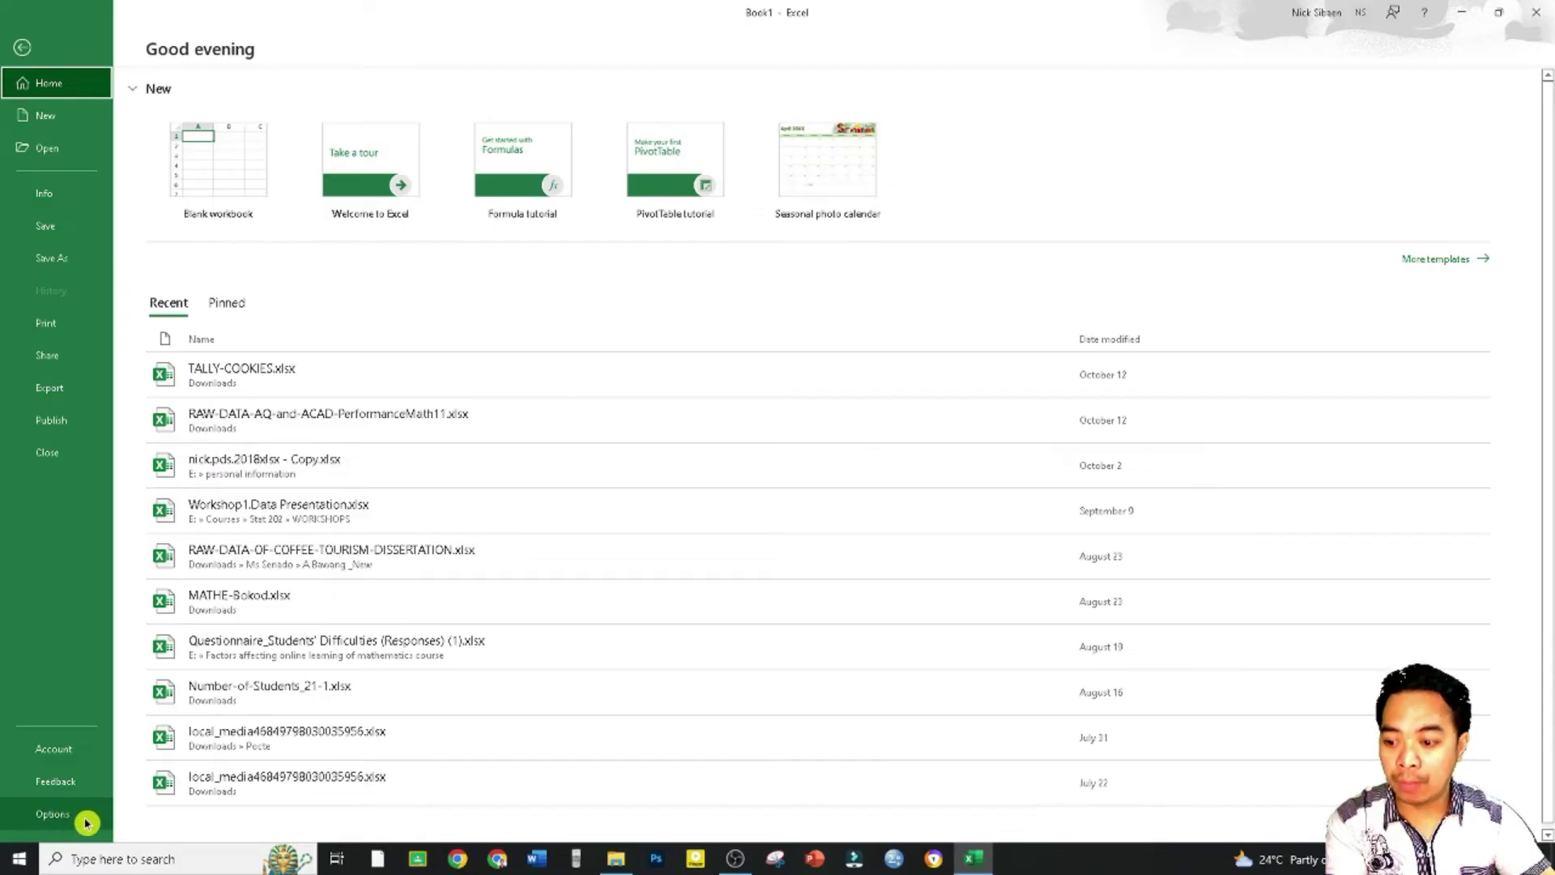
From Excel Options > Add-ins, open the Excel Add-ins manager listing Xrealstats
left_click(86, 822)
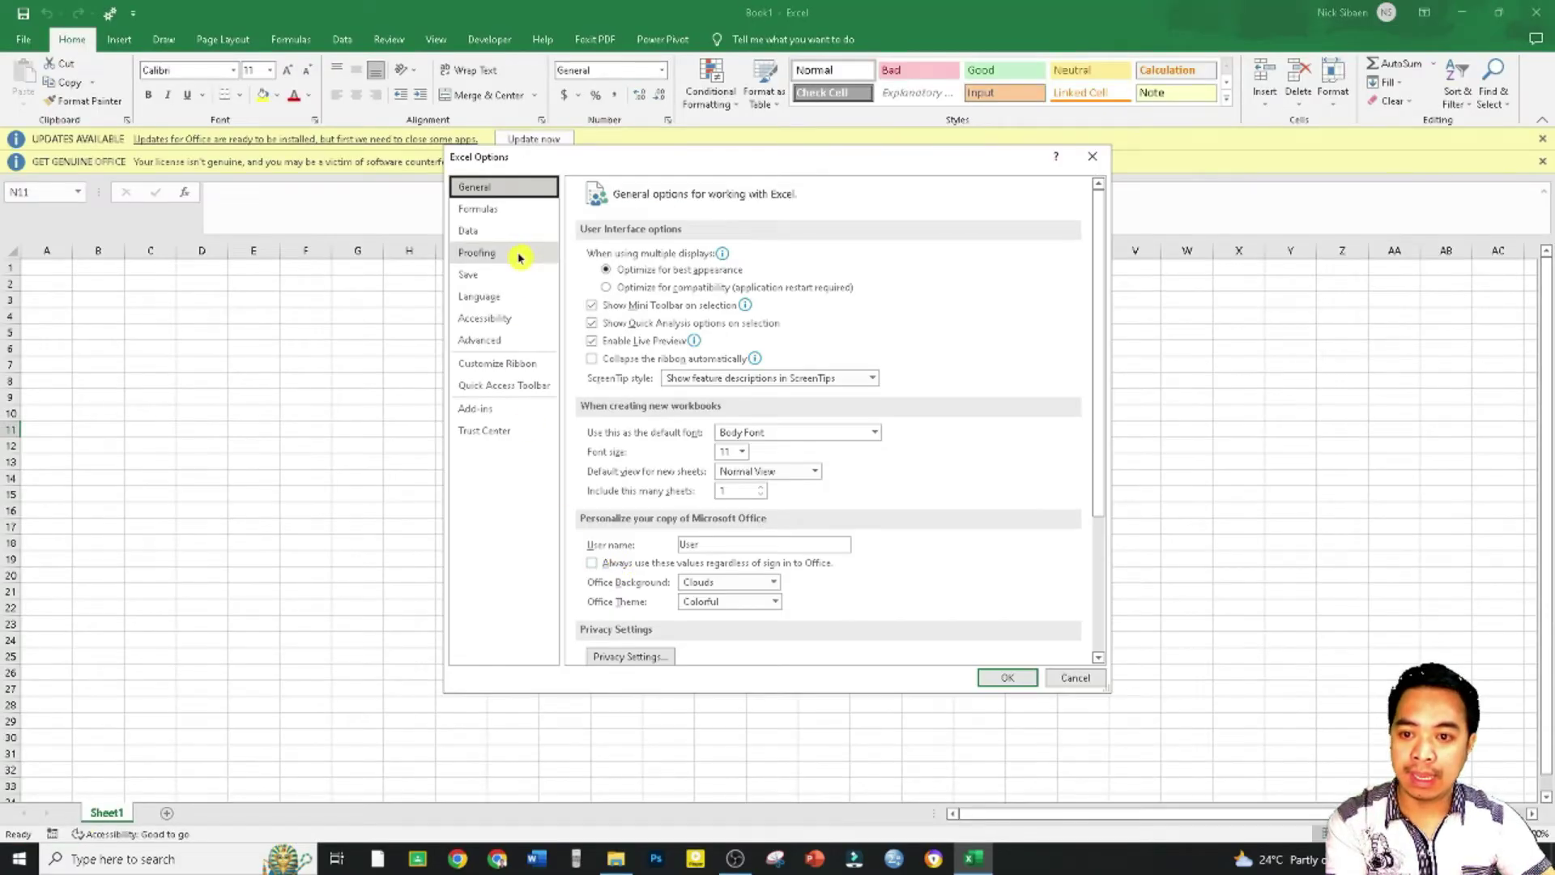
left_click(507, 410)
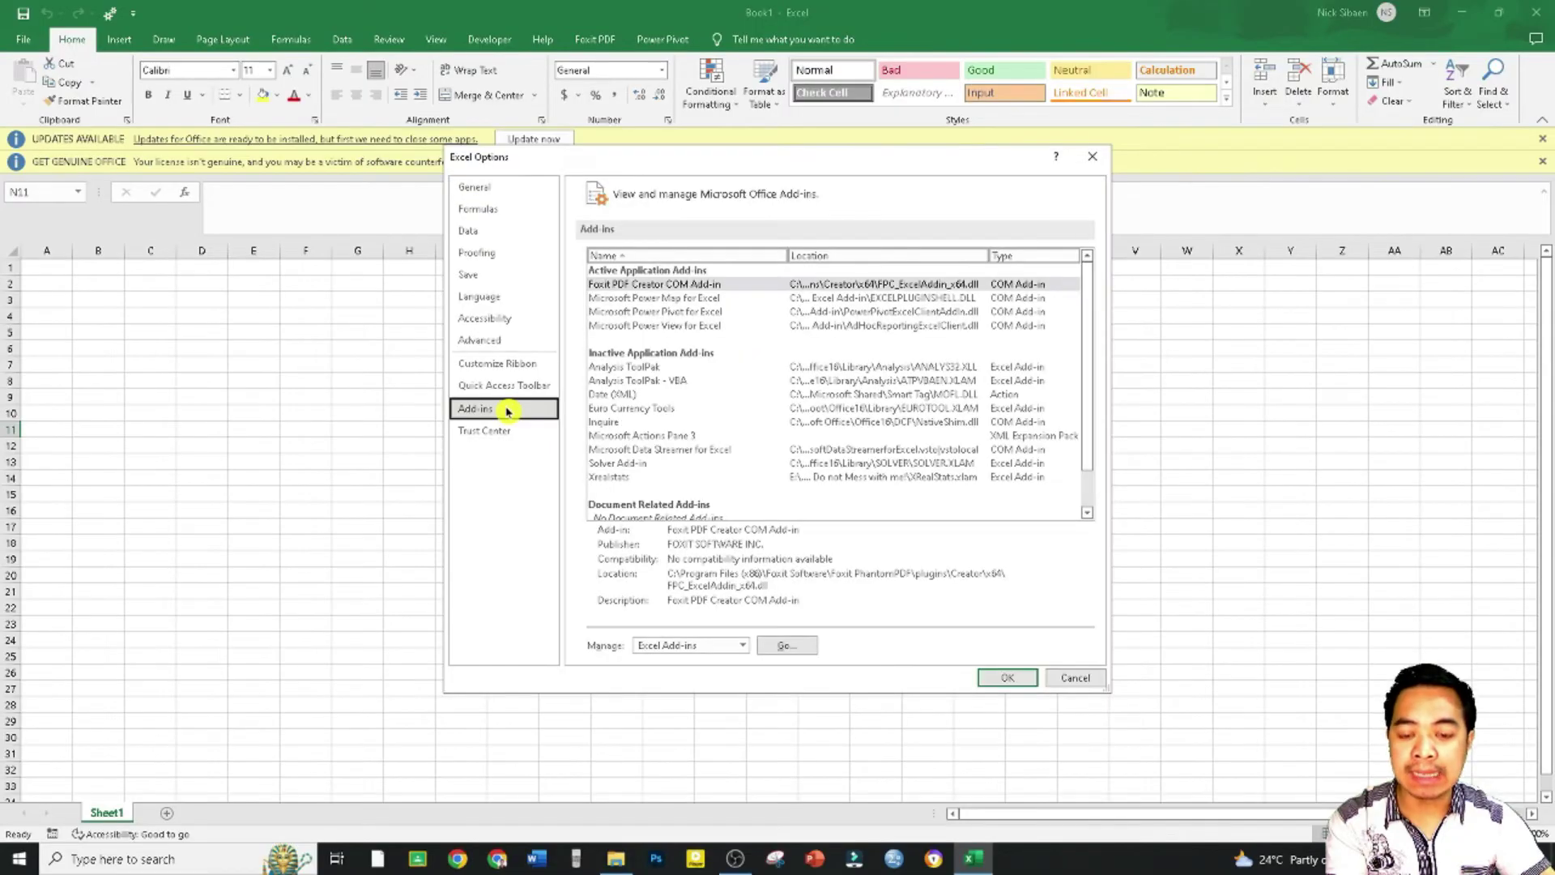
left_click(792, 646)
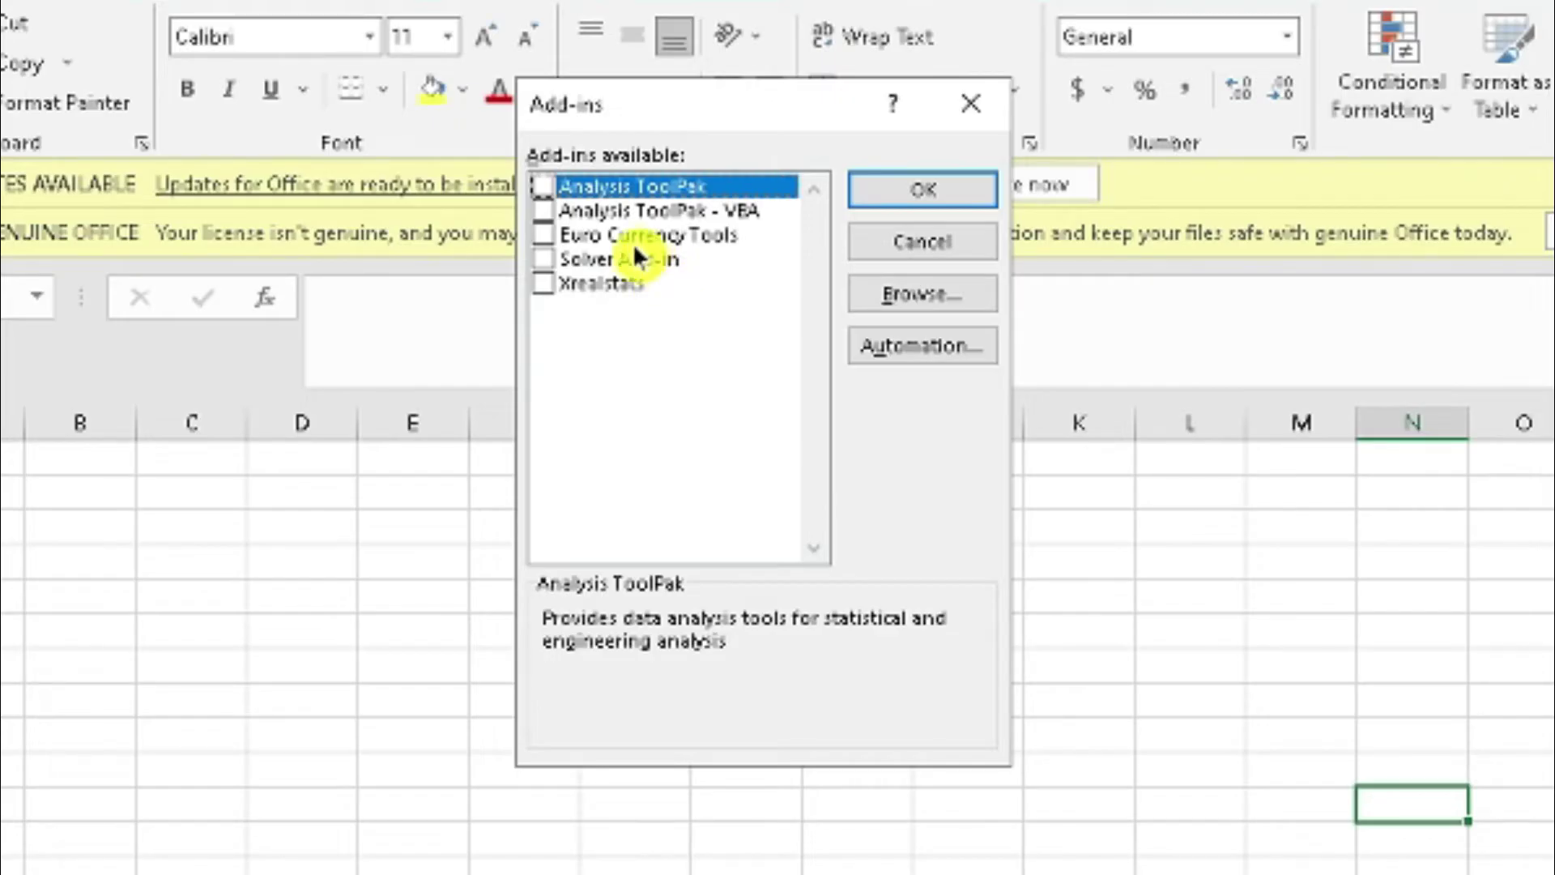
Enable Analysis ToolPak and Analysis ToolPak - VBA alongside Solver, then confirm the Add-ins list
left_click(552, 213)
left_click(550, 260)
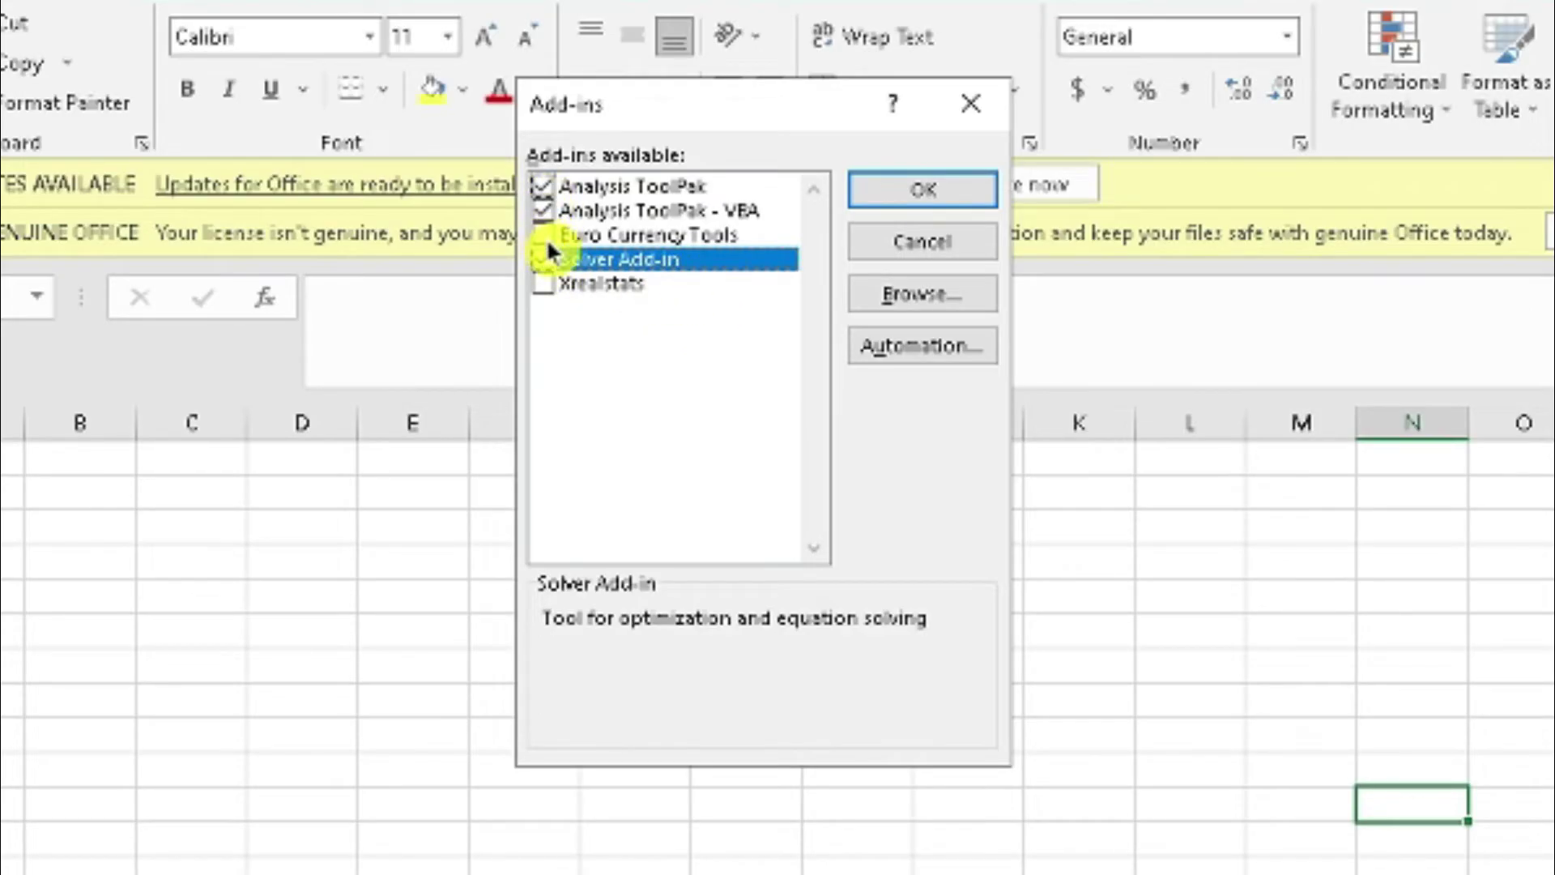
left_click(884, 194)
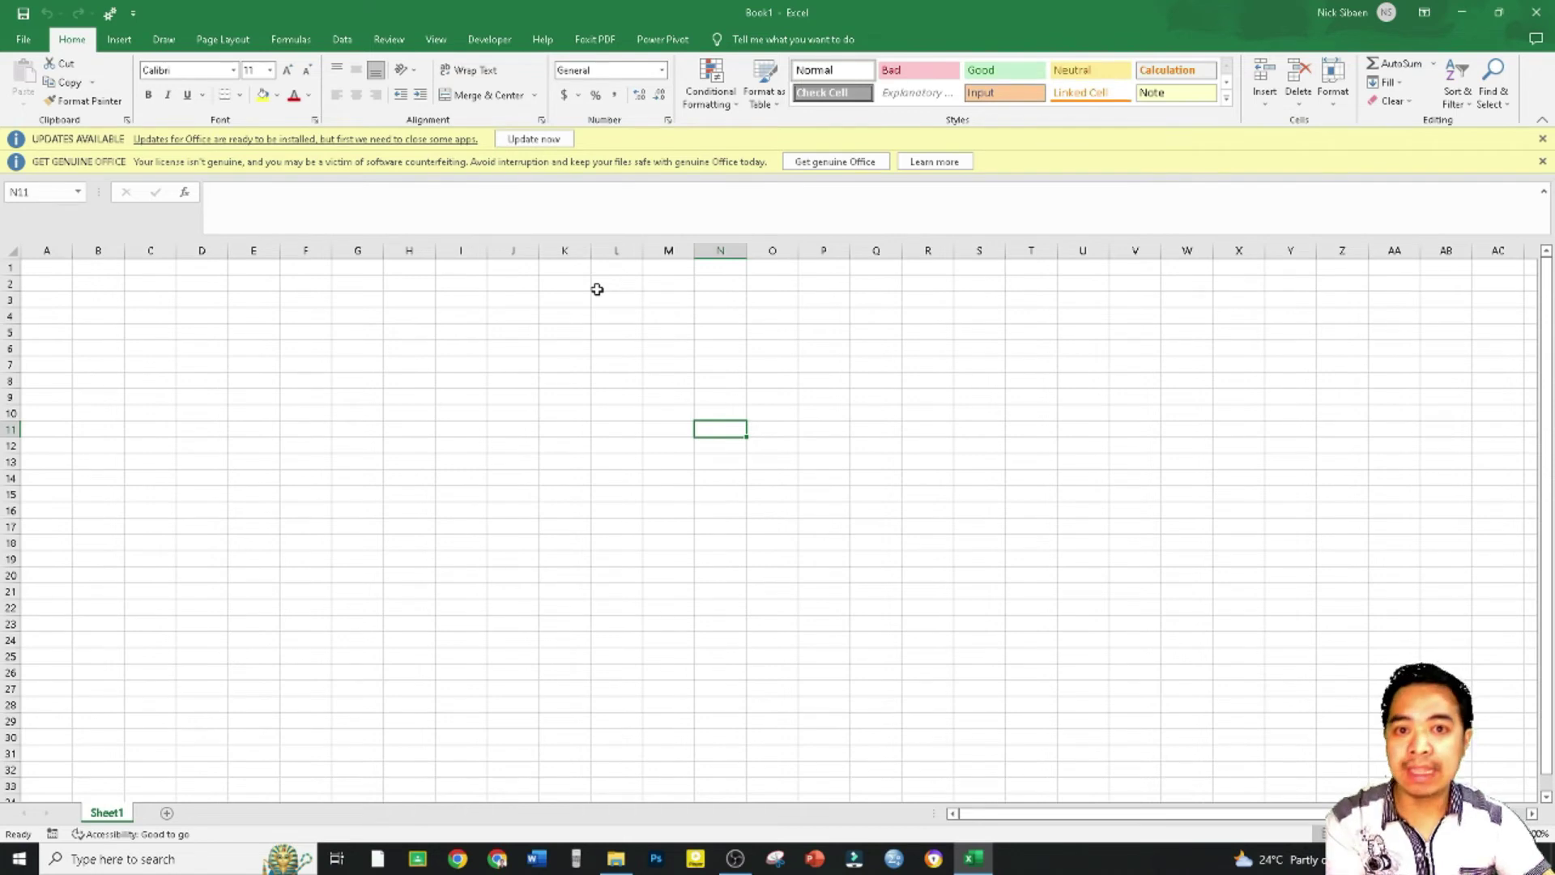
left_click(24, 42)
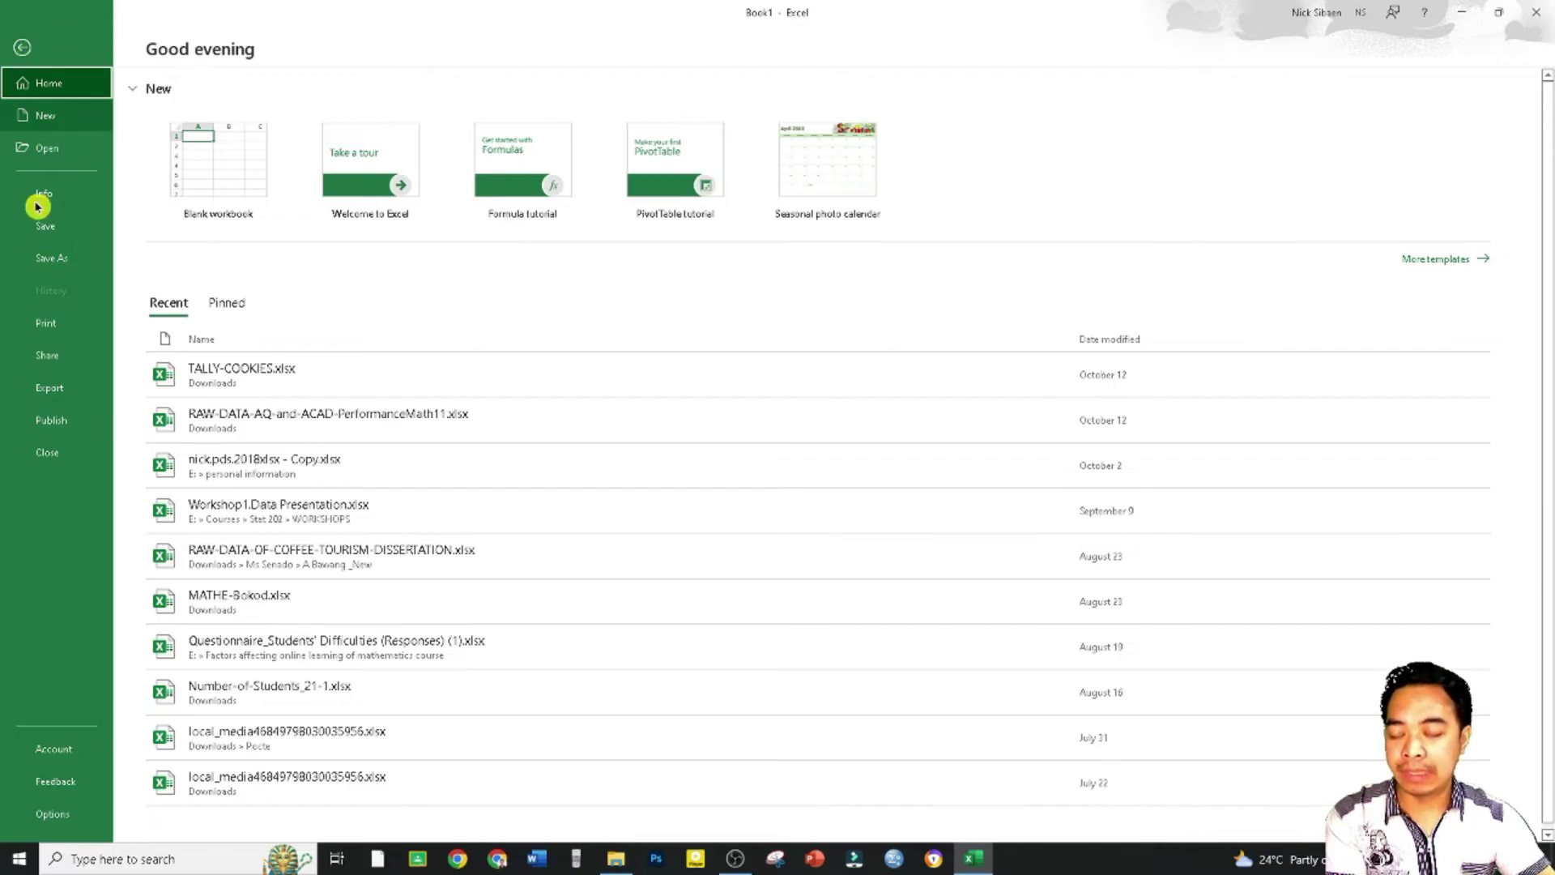
left_click(54, 814)
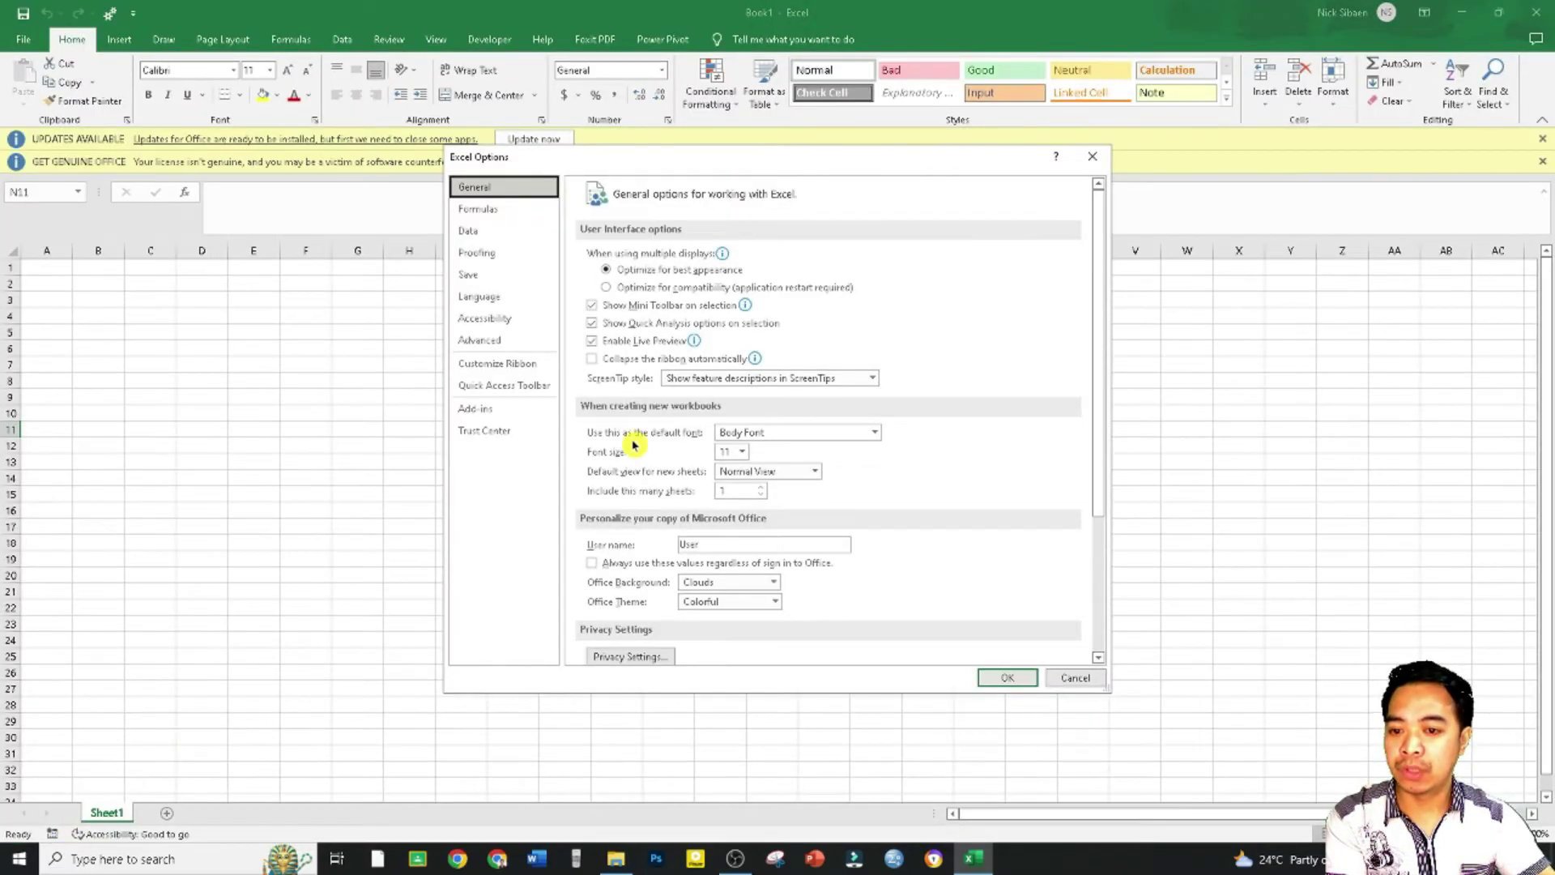
left_click(514, 412)
left_click(786, 646)
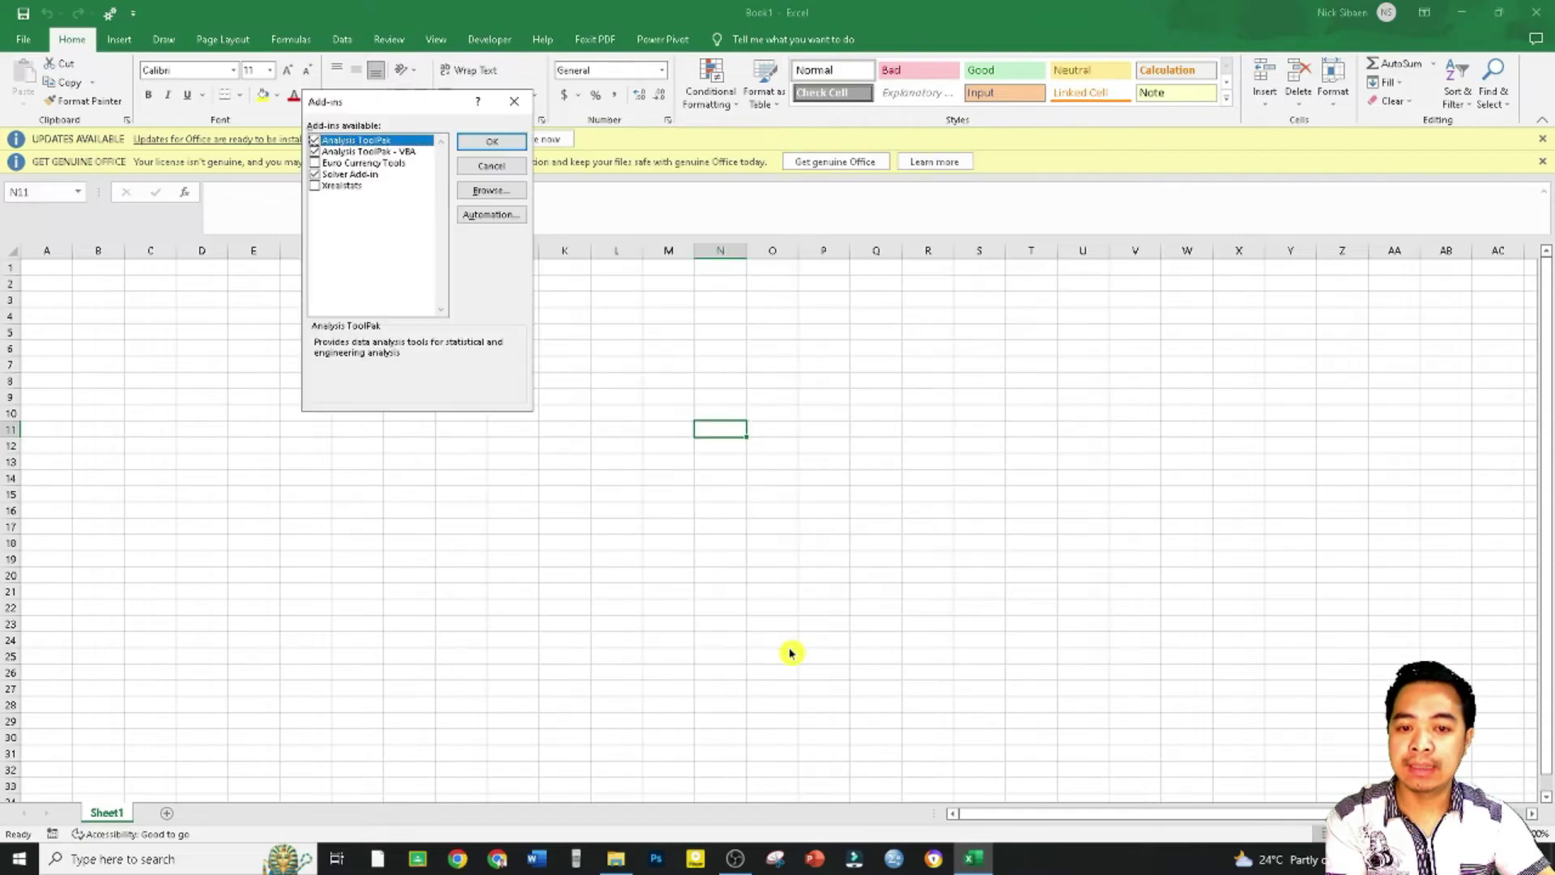
left_click(513, 100)
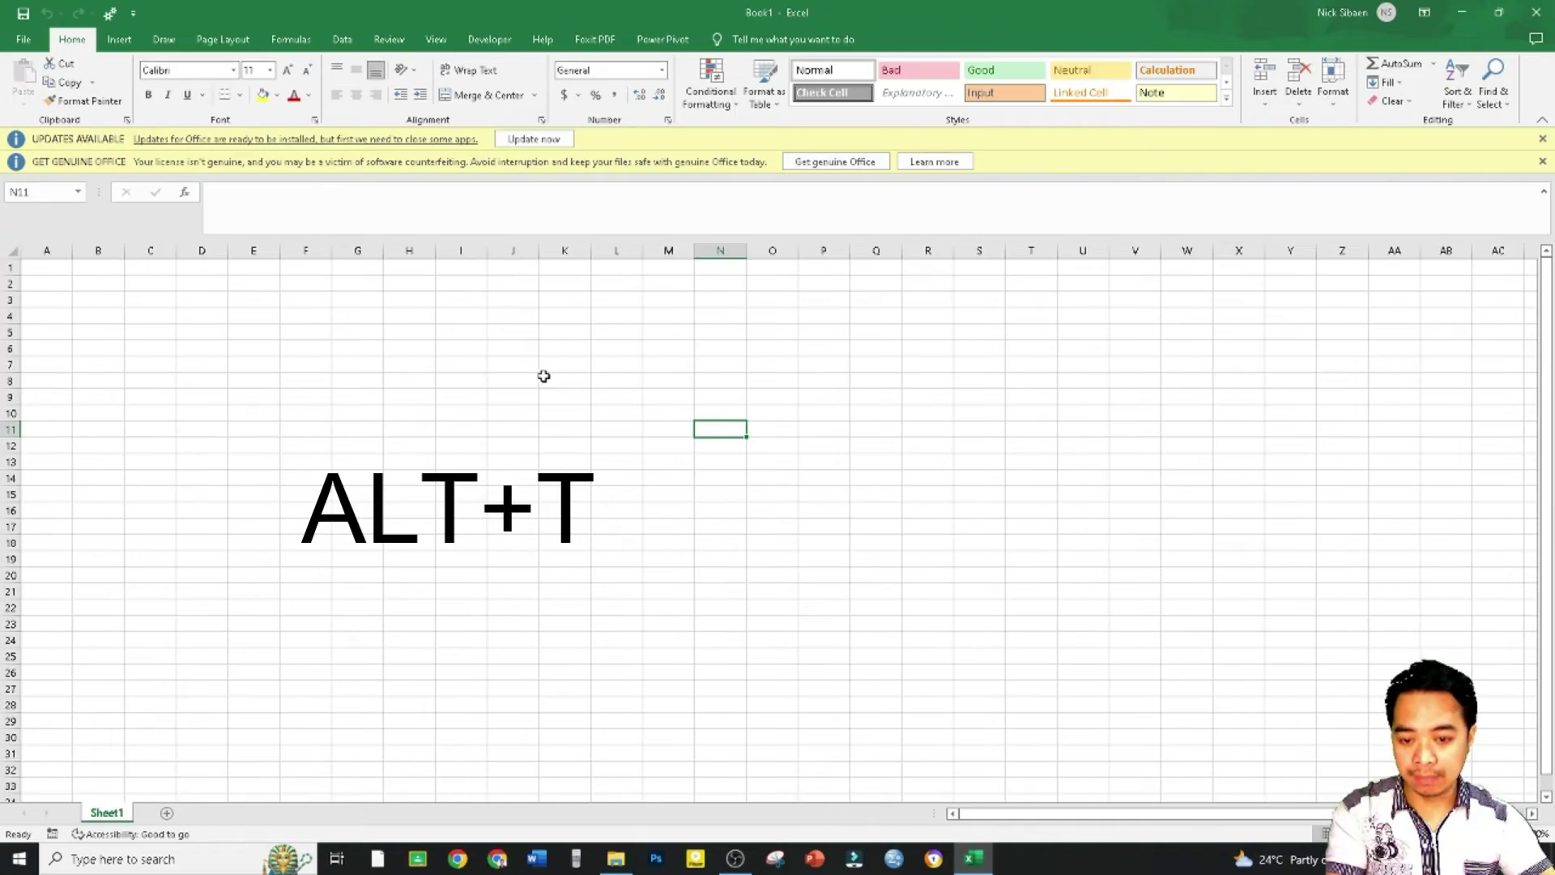
Open the Add-ins dialog with Alt+T, I, close it, then reopen it via Alt, T, I
key("alt+t")
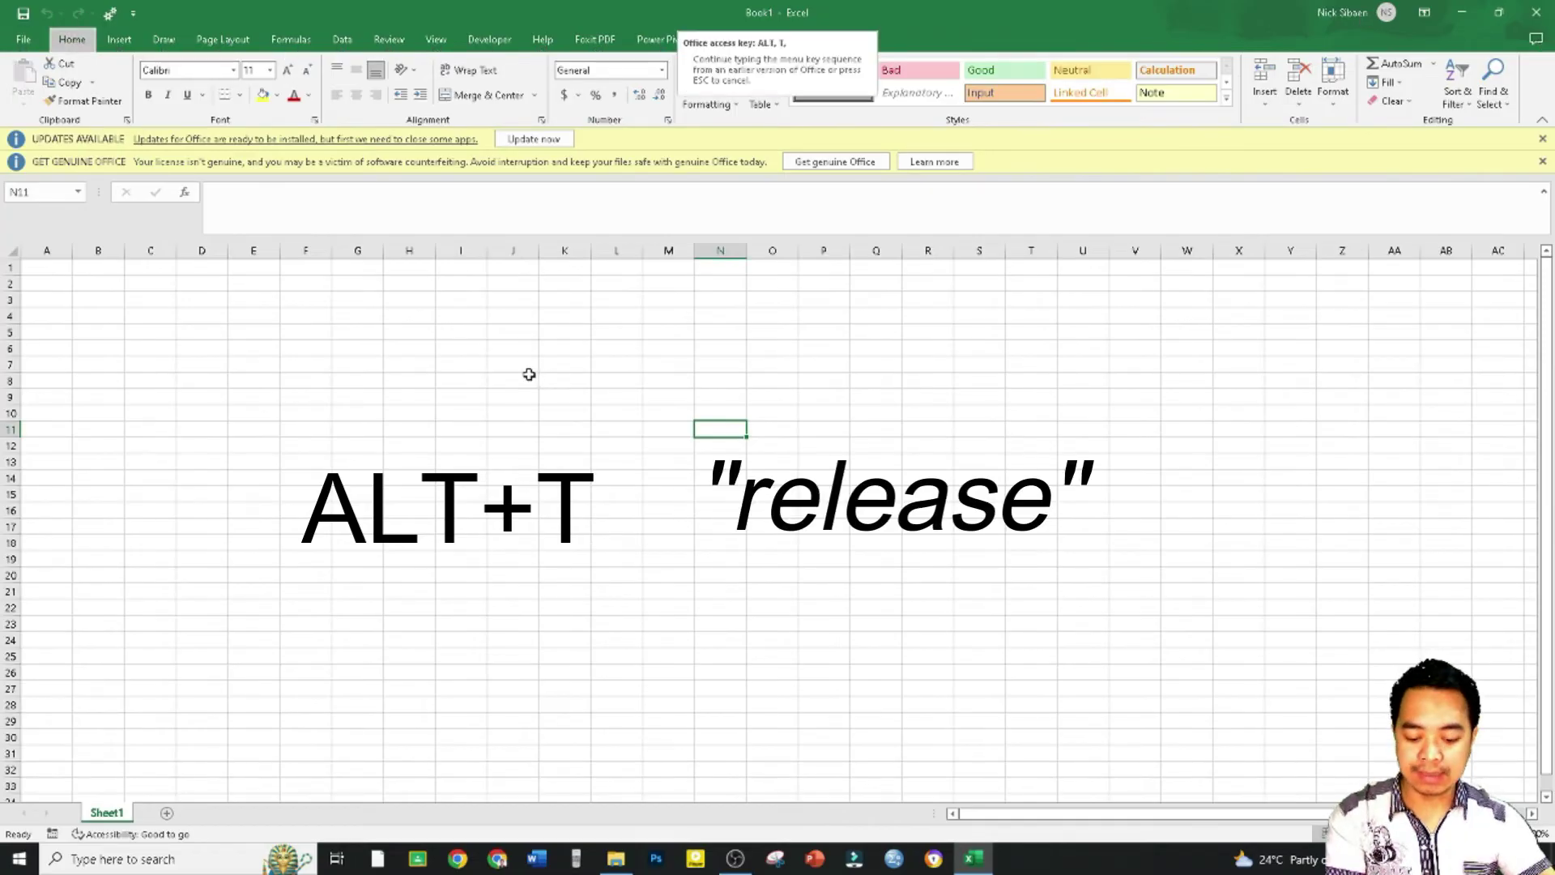
key("i")
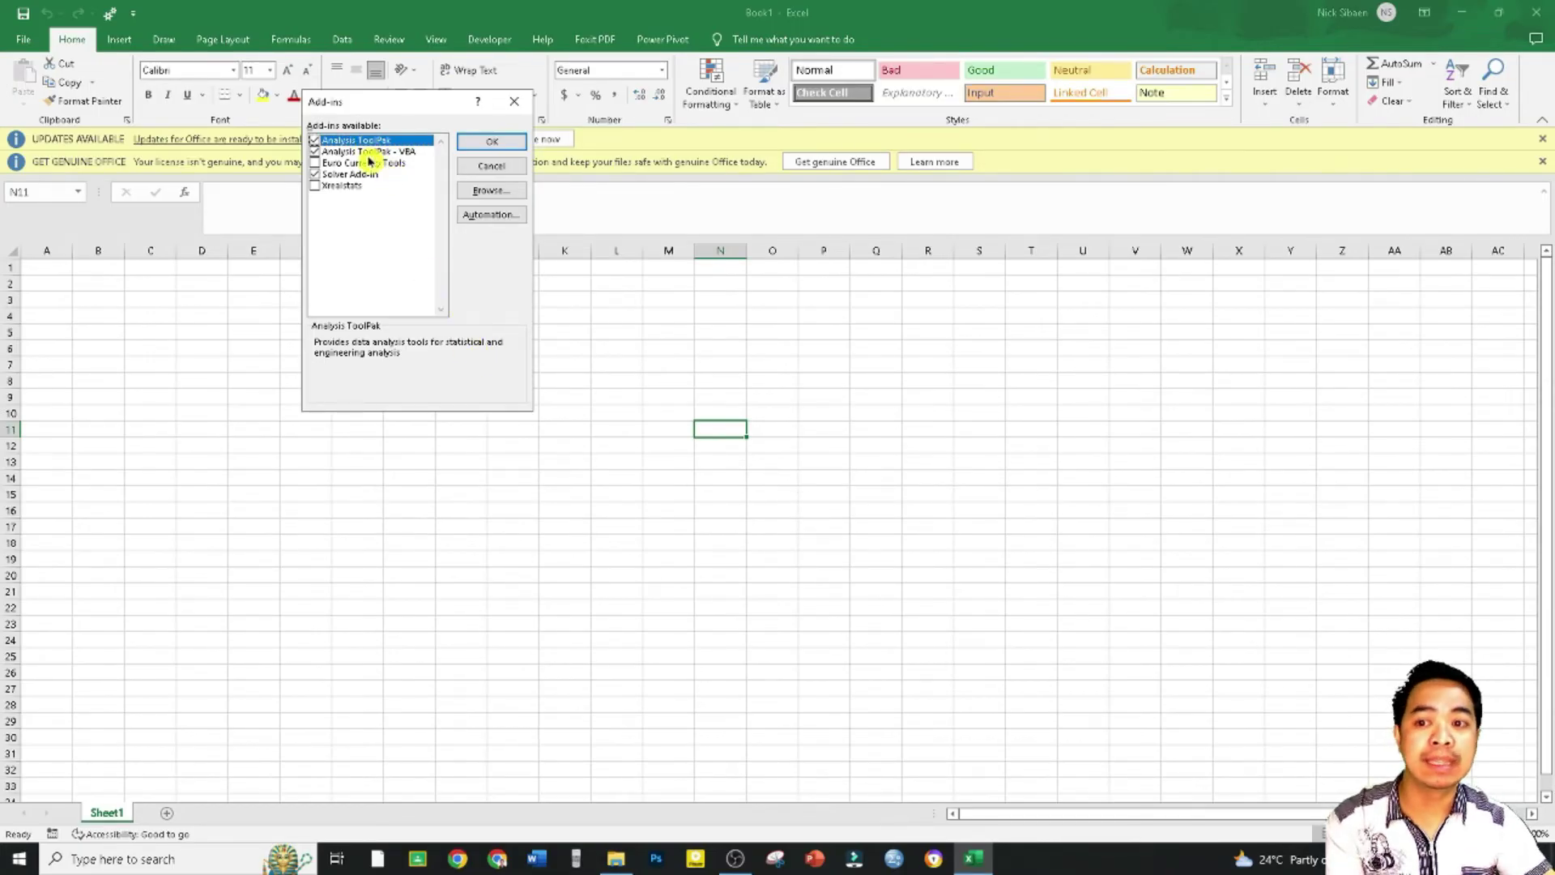
left_click(477, 145)
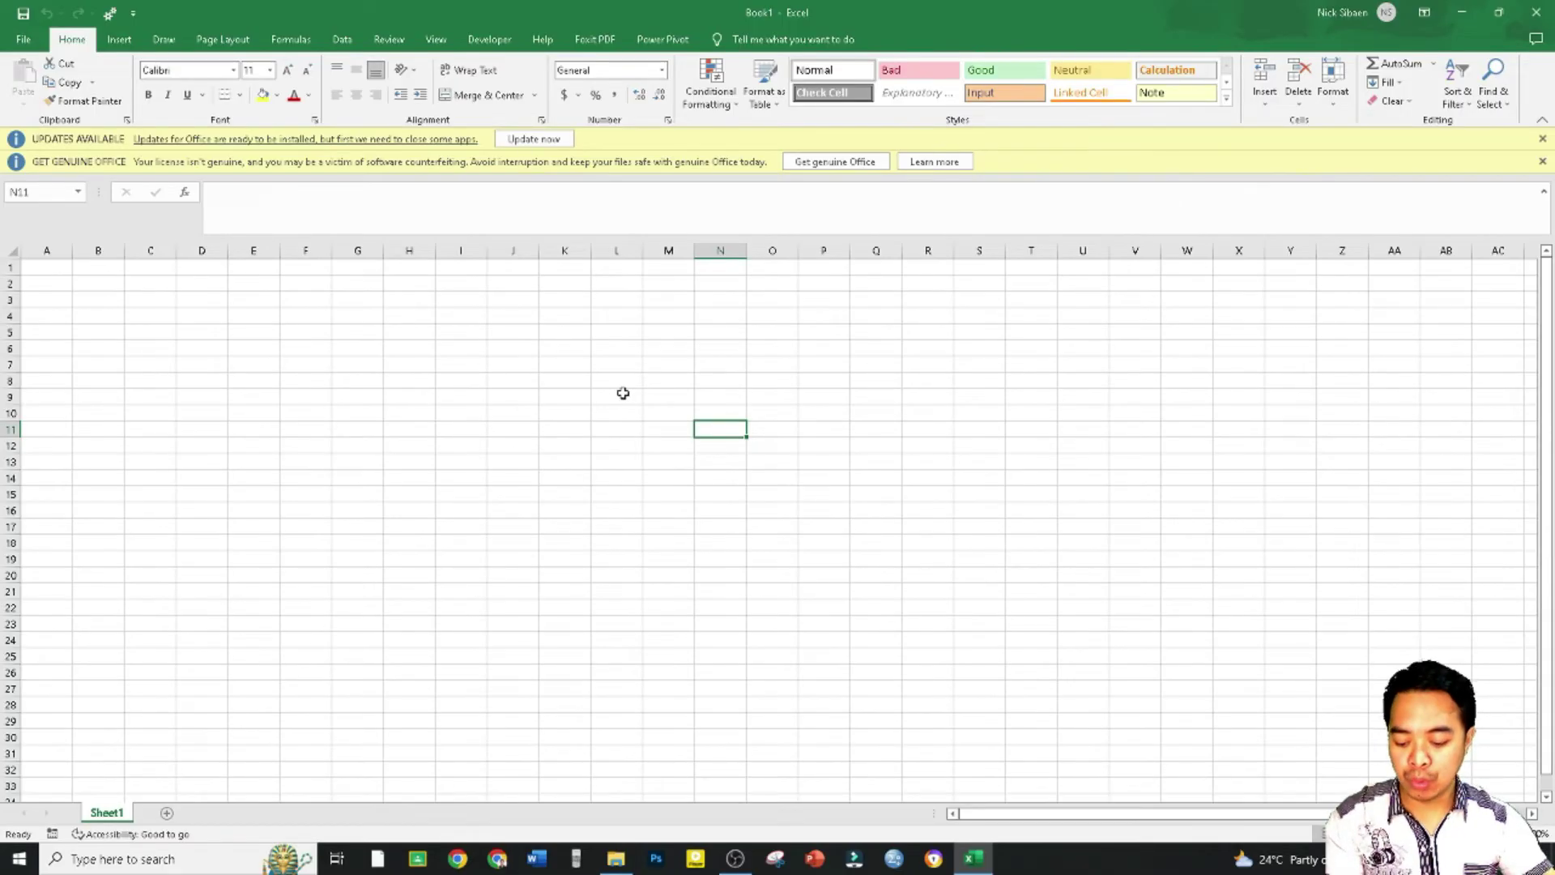
key("alt")
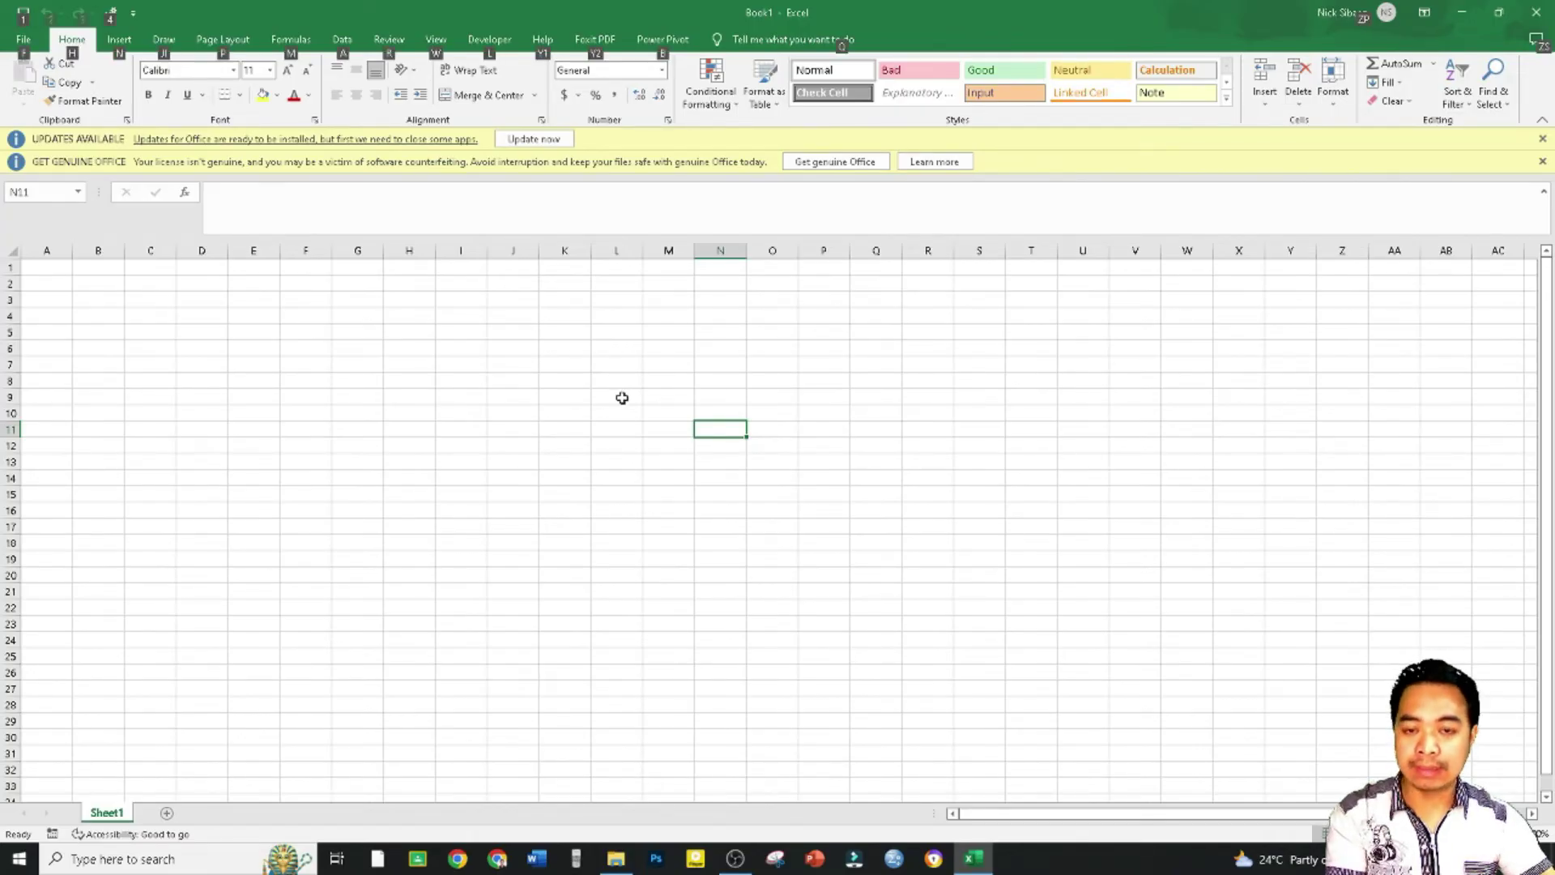
key("t")
key("i")
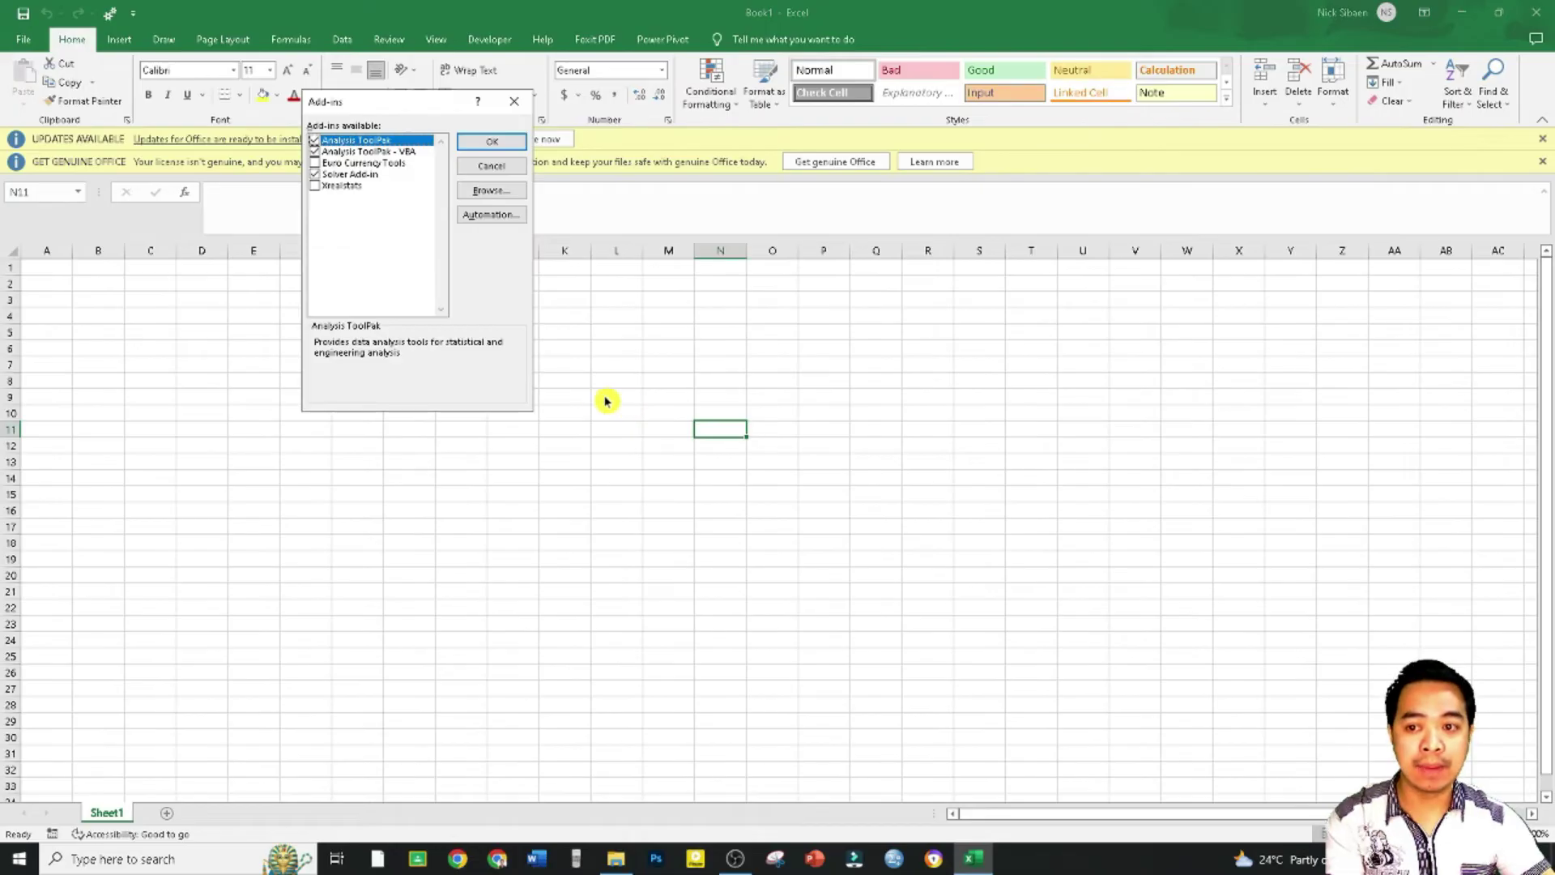
Browse the empty AddIns folder for an add-in, then bring up Downloads in File Explorer
left_click(486, 191)
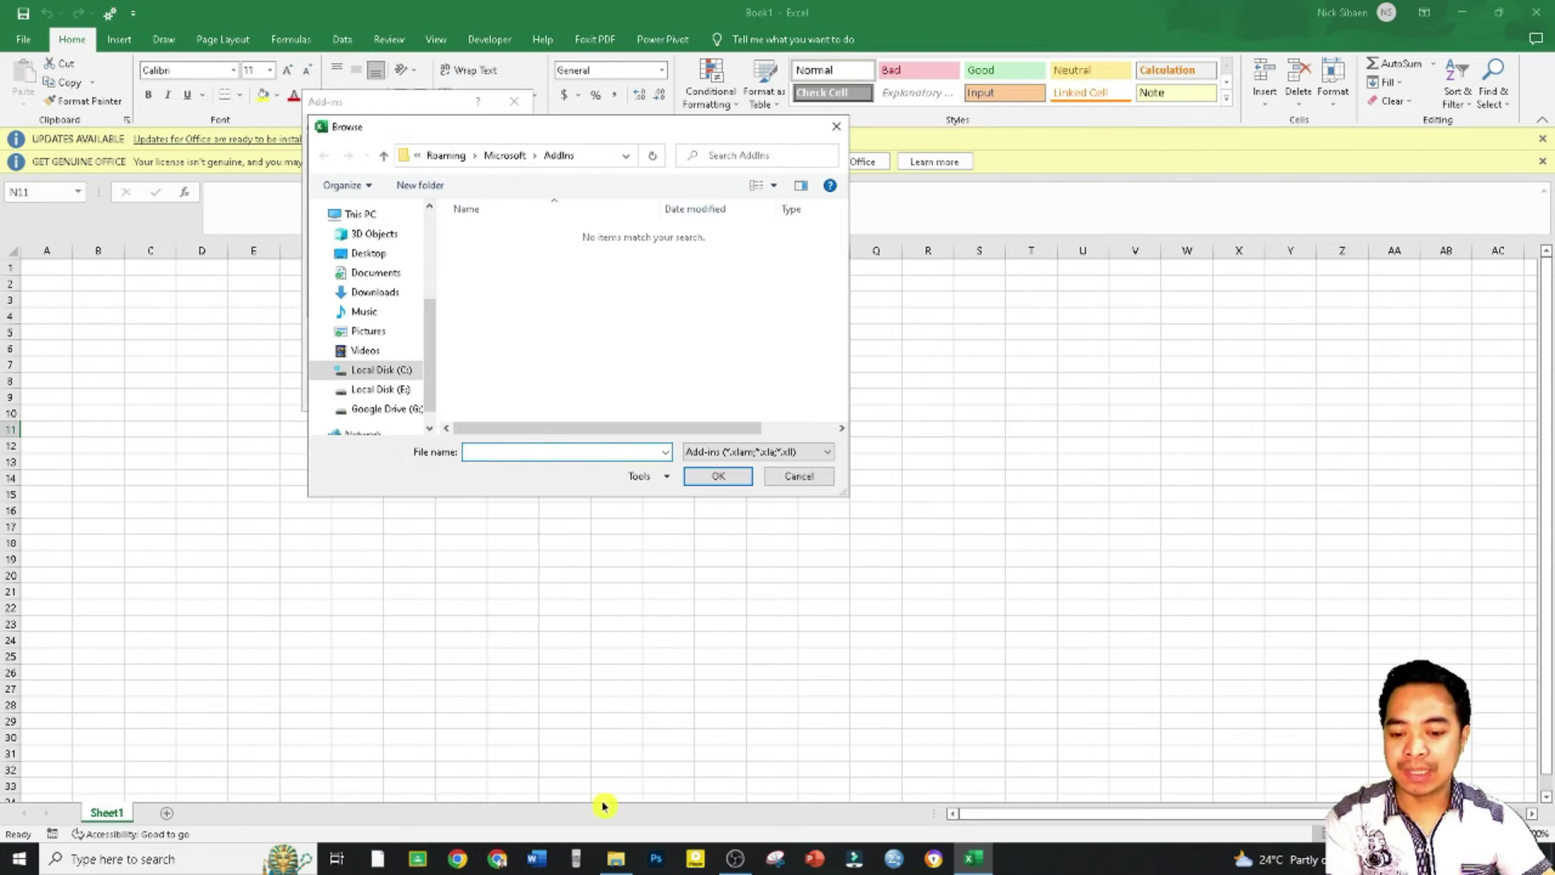
left_click(621, 860)
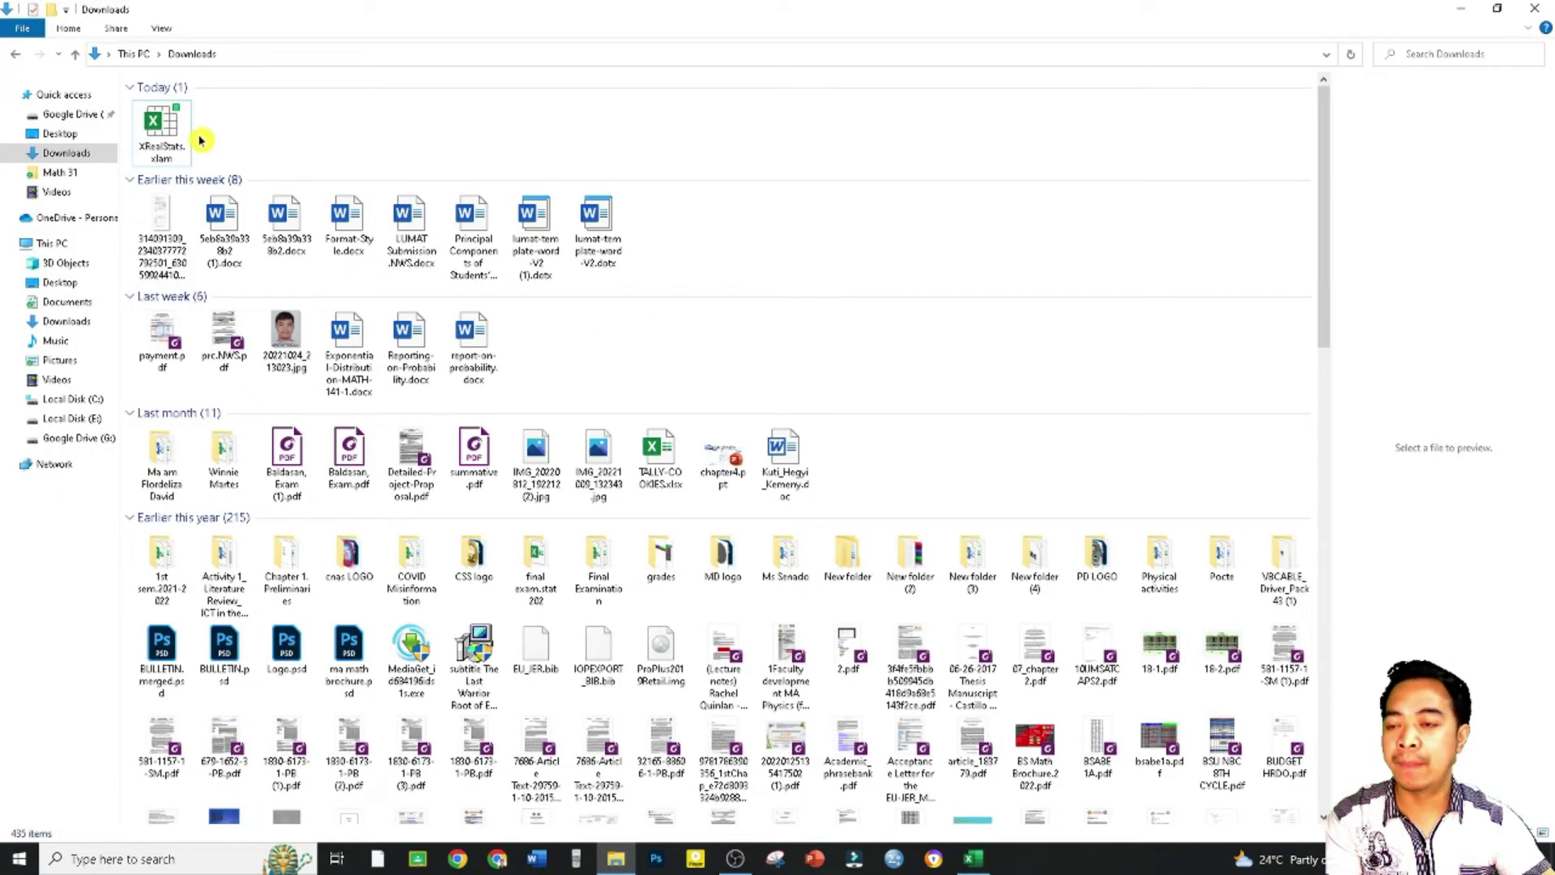
Cut XRealStats.xlam from Downloads and return to Excel's add-in Browse dialog
right_click(168, 123)
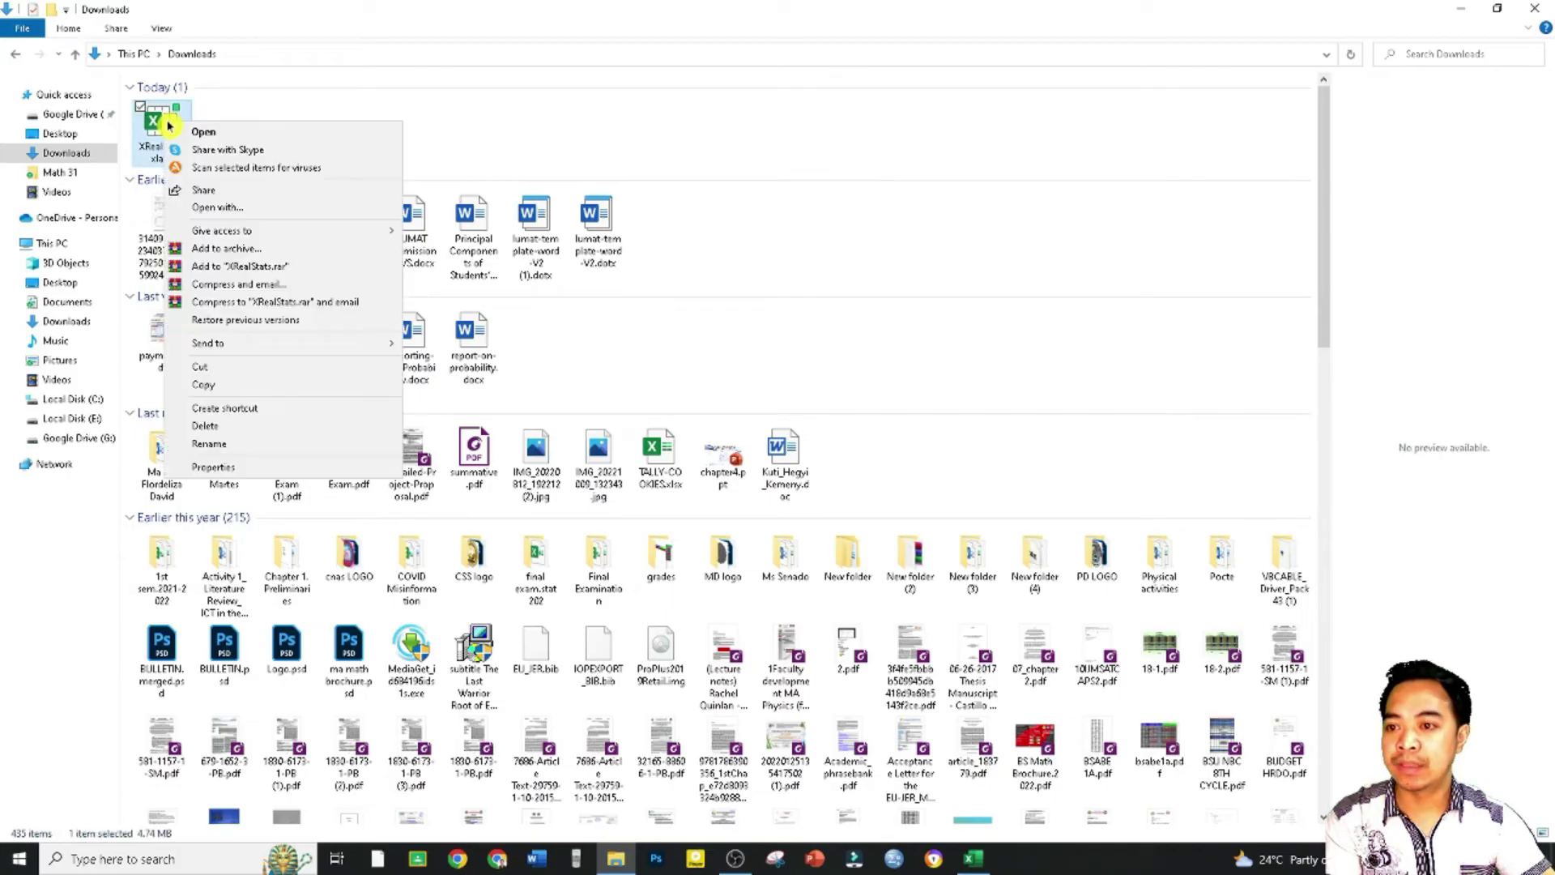
left_click(249, 374)
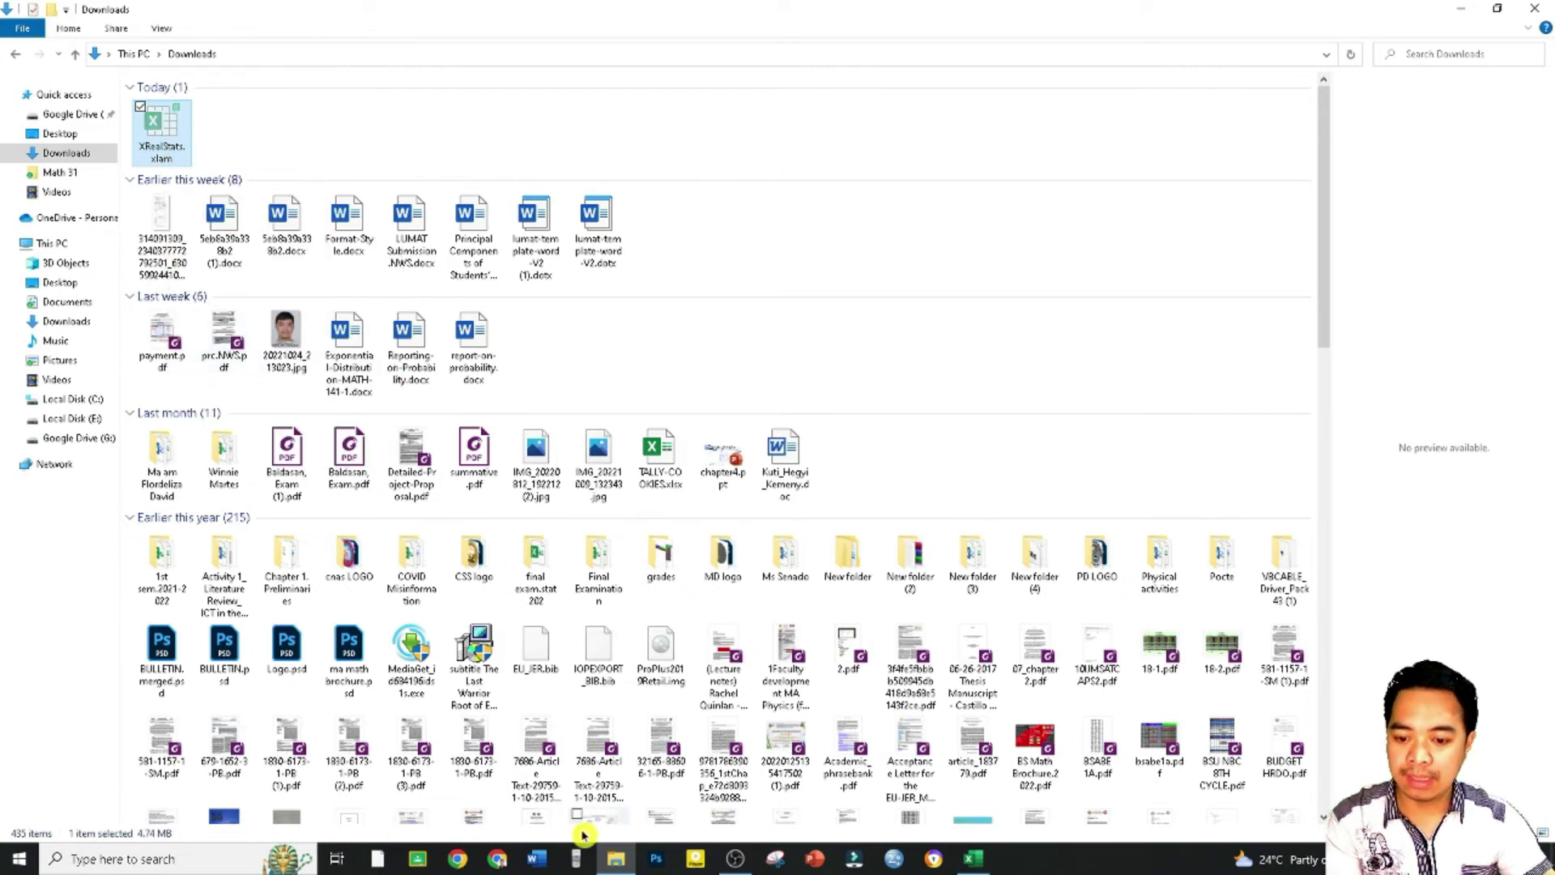
left_click(974, 859)
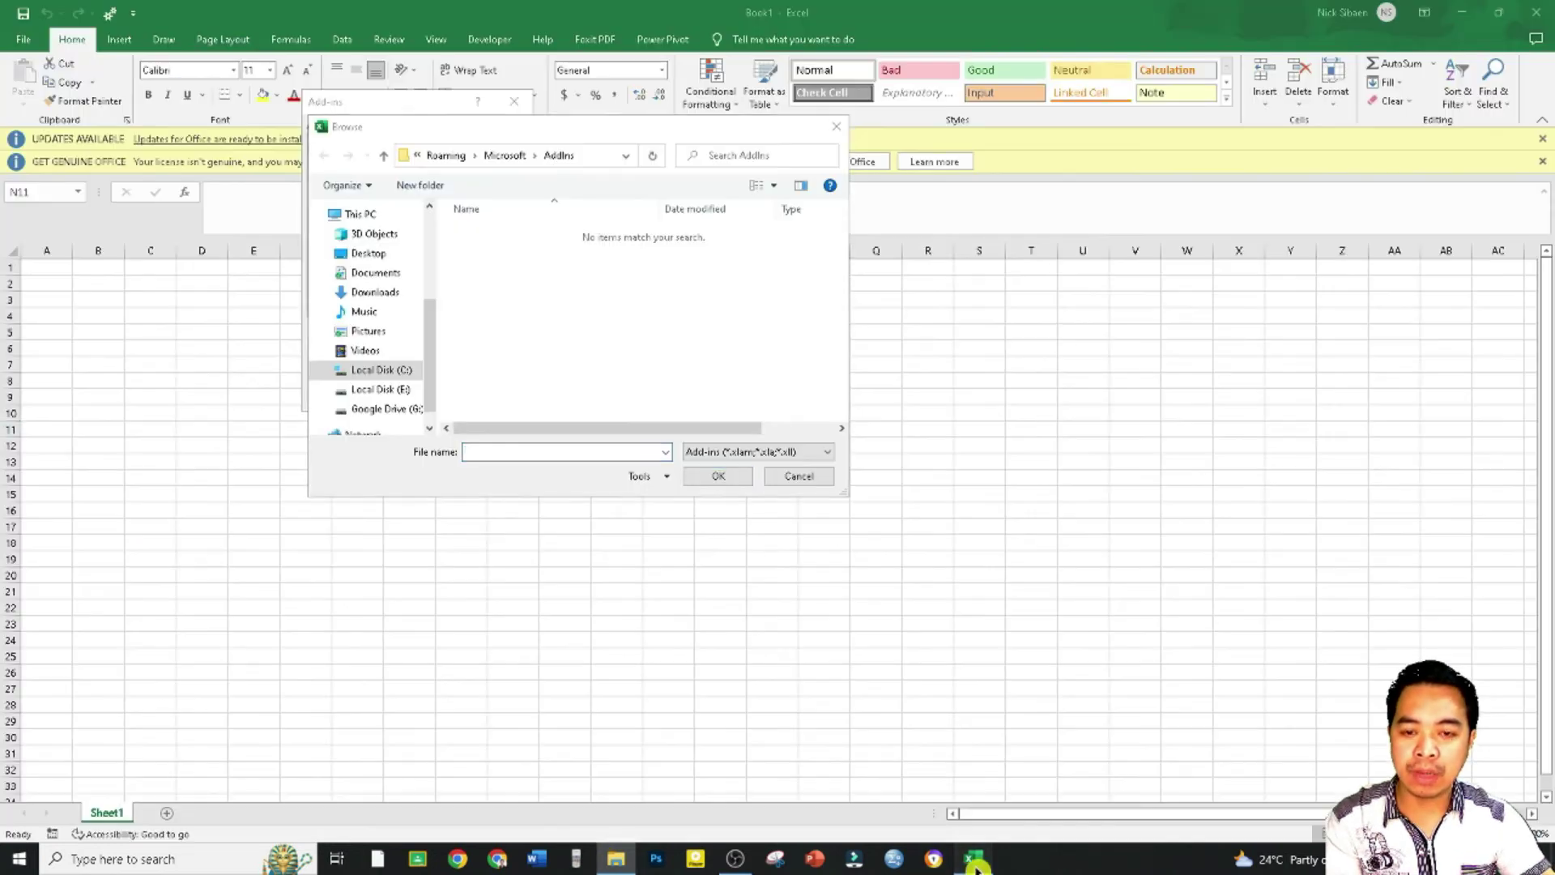
Paste XRealStats.xlam into the AddIns folder, select it, and confirm replacing the existing file
right_click(529, 267)
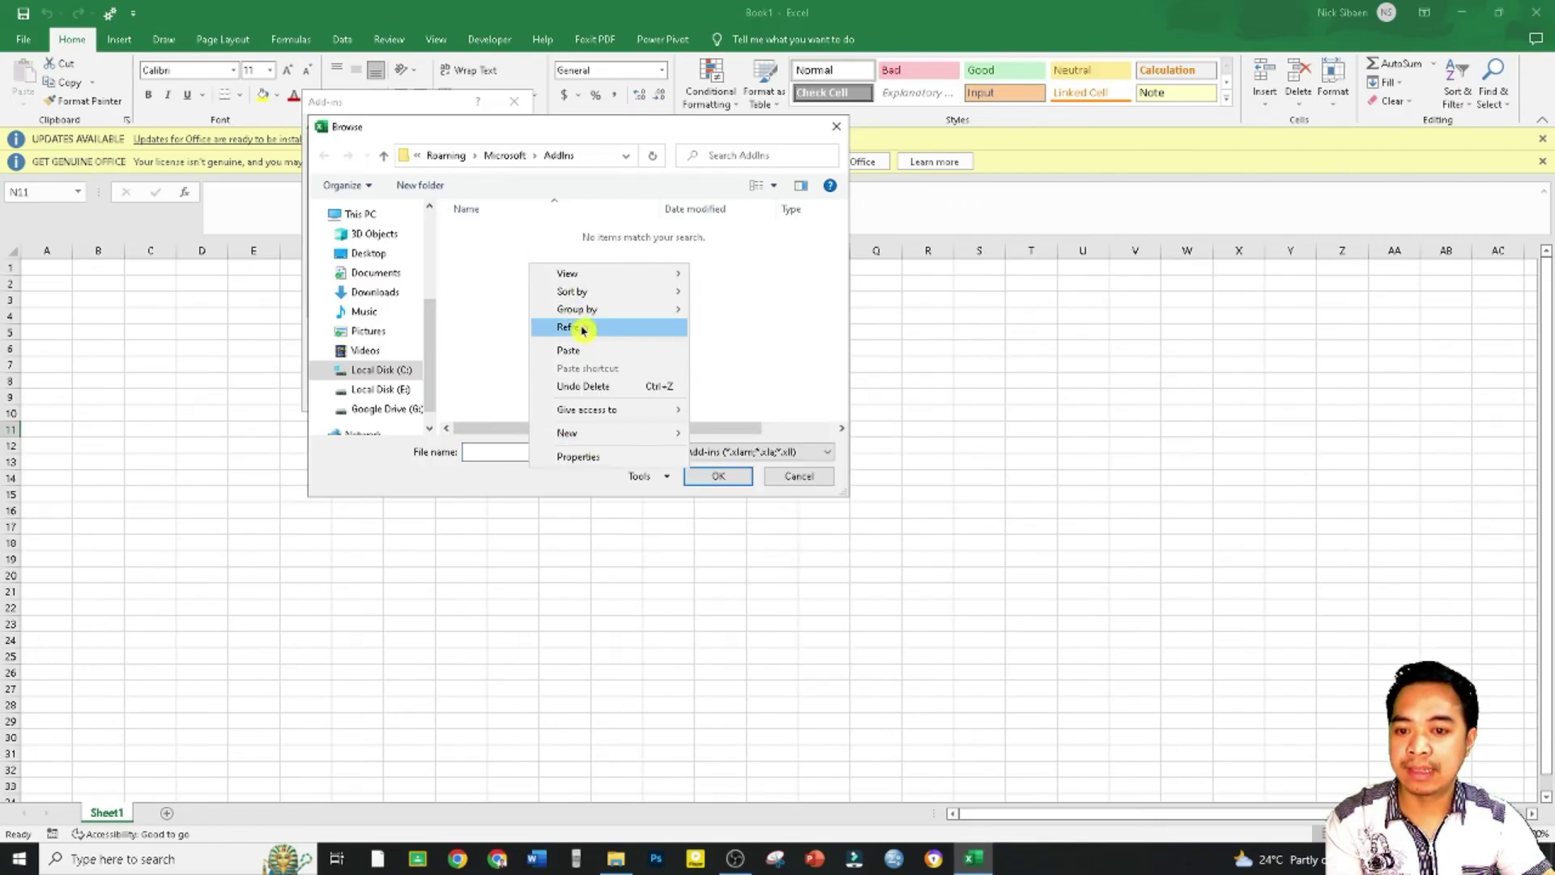
mouse_move(658, 292)
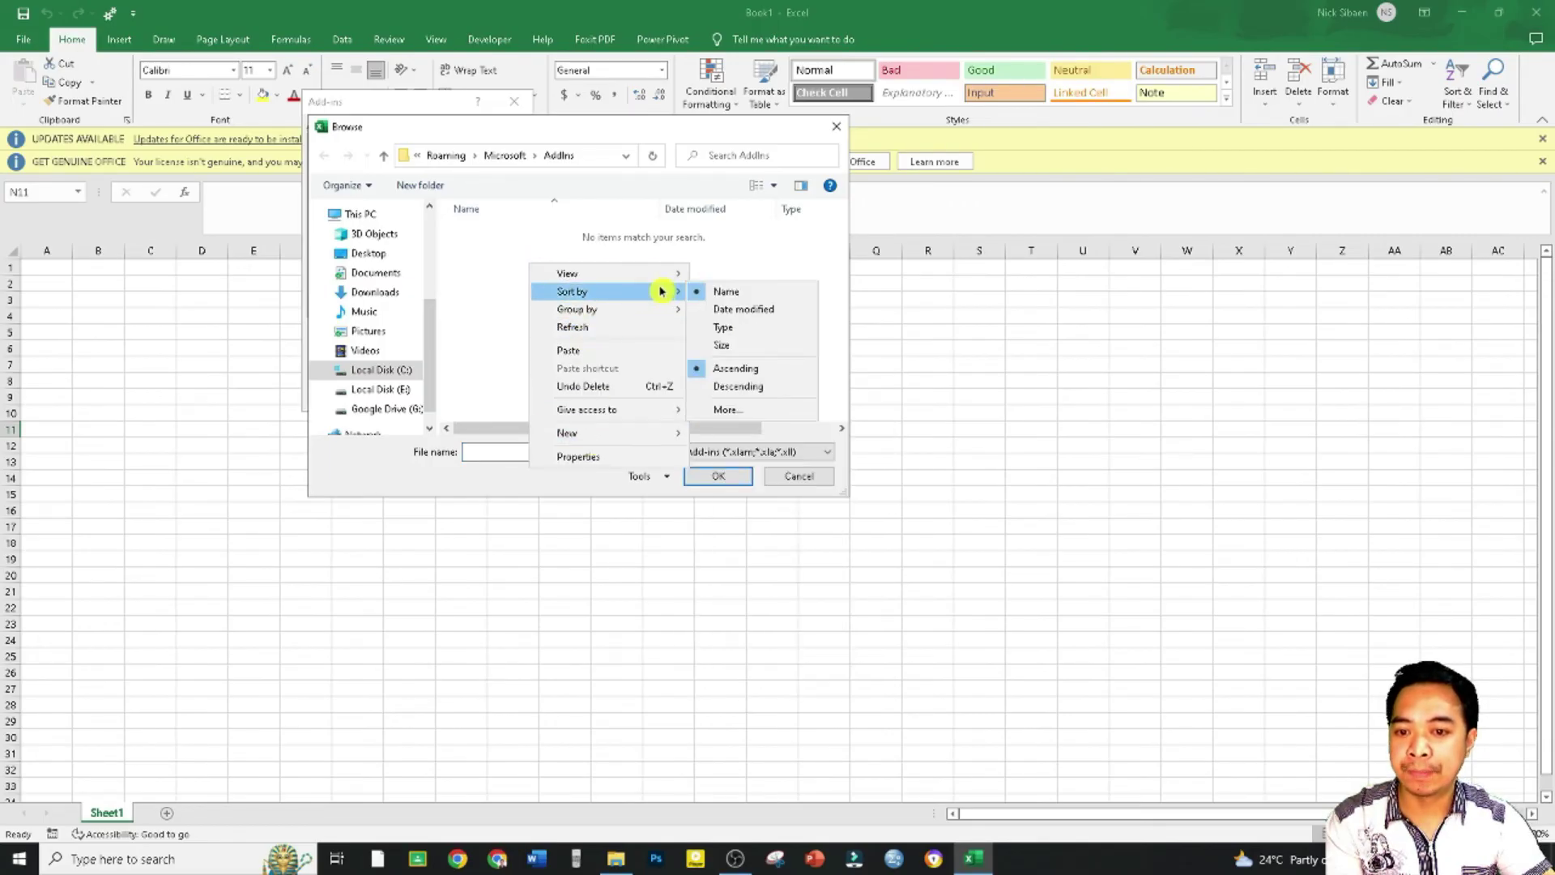
left_click(591, 350)
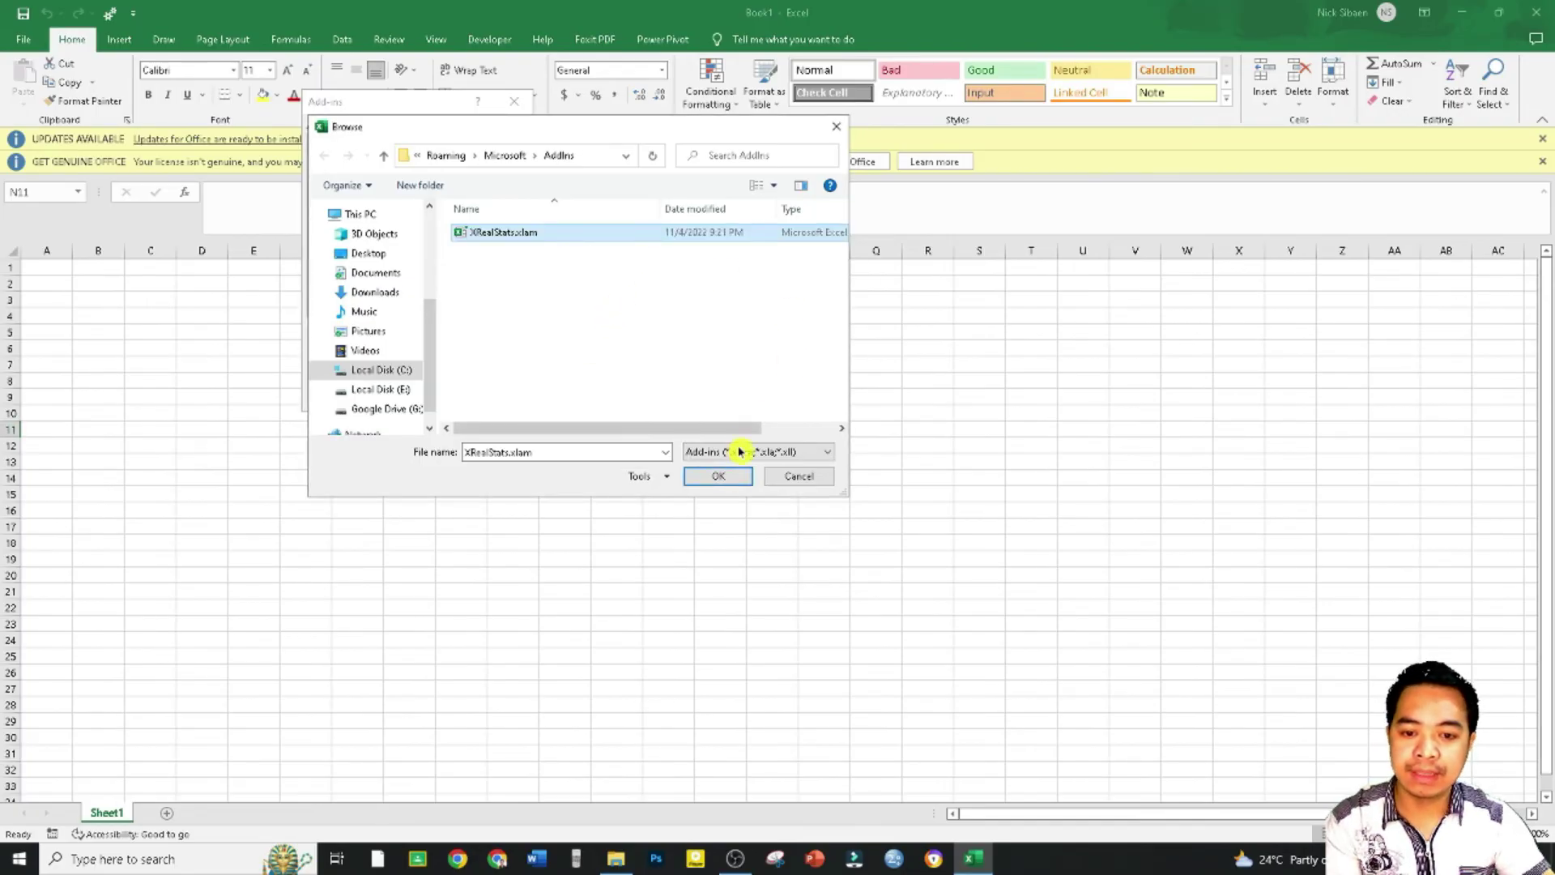
left_click(721, 476)
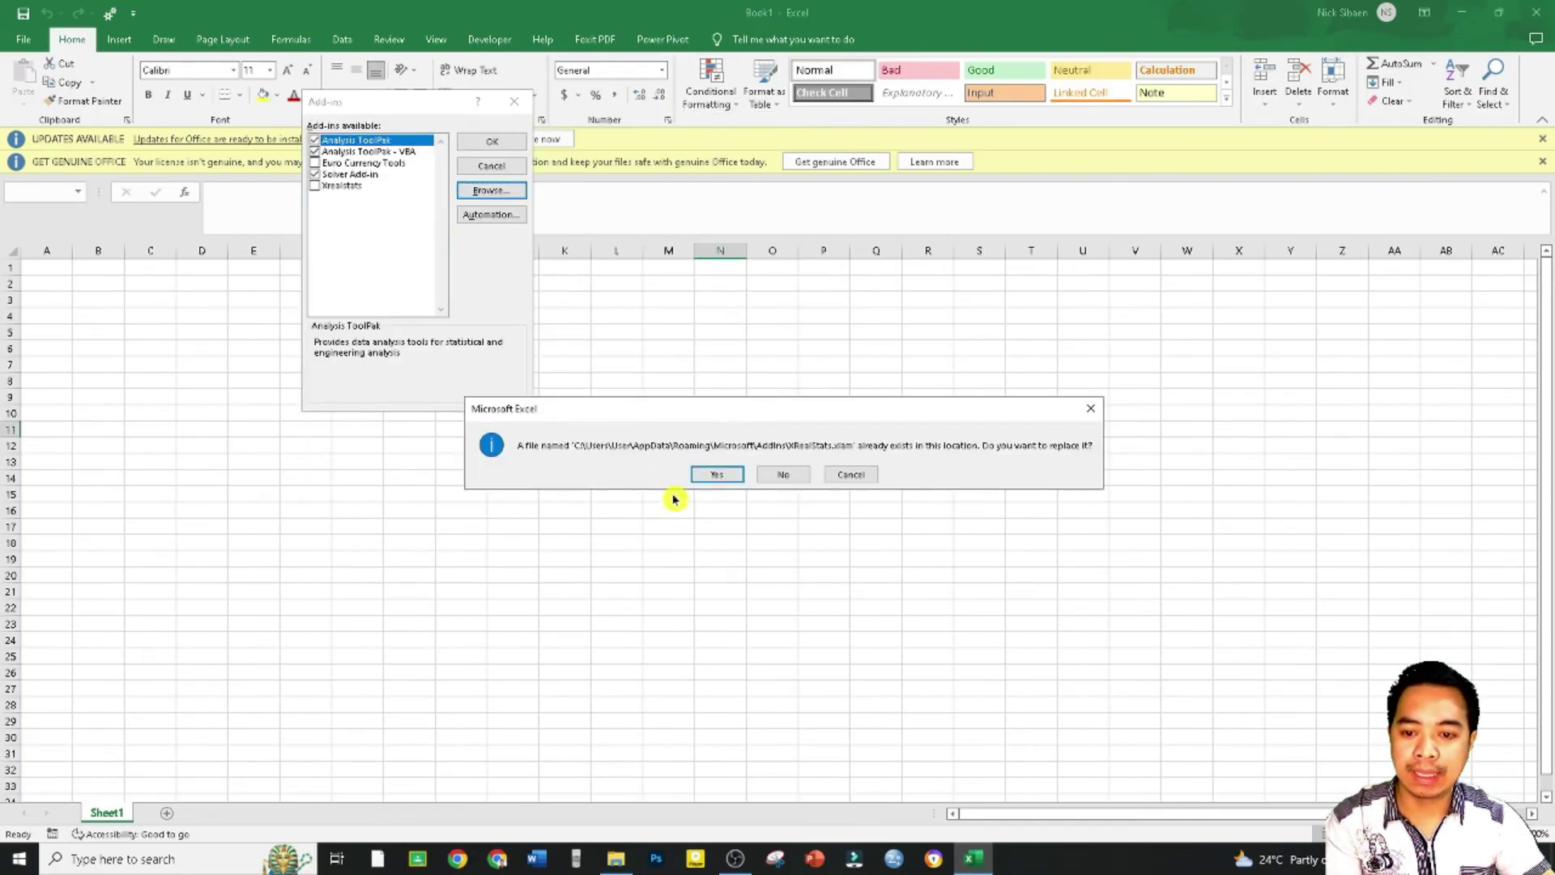
left_click(718, 478)
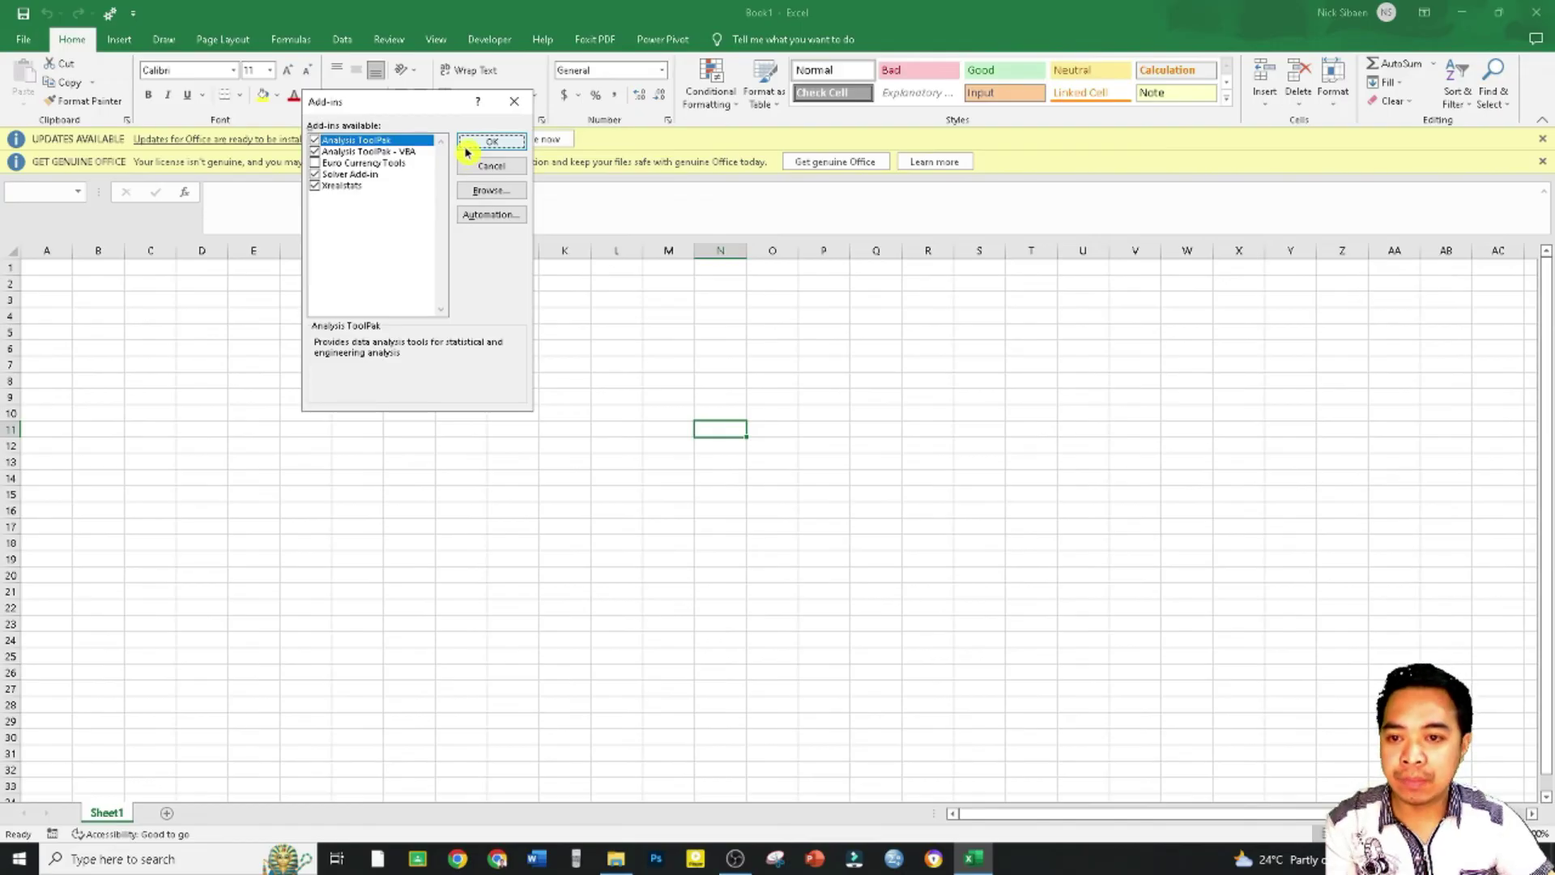
Pick XRealStats.xlam from the AddIns folder, overwrite the existing copy, and confirm loading Xrealstats
left_click(487, 192)
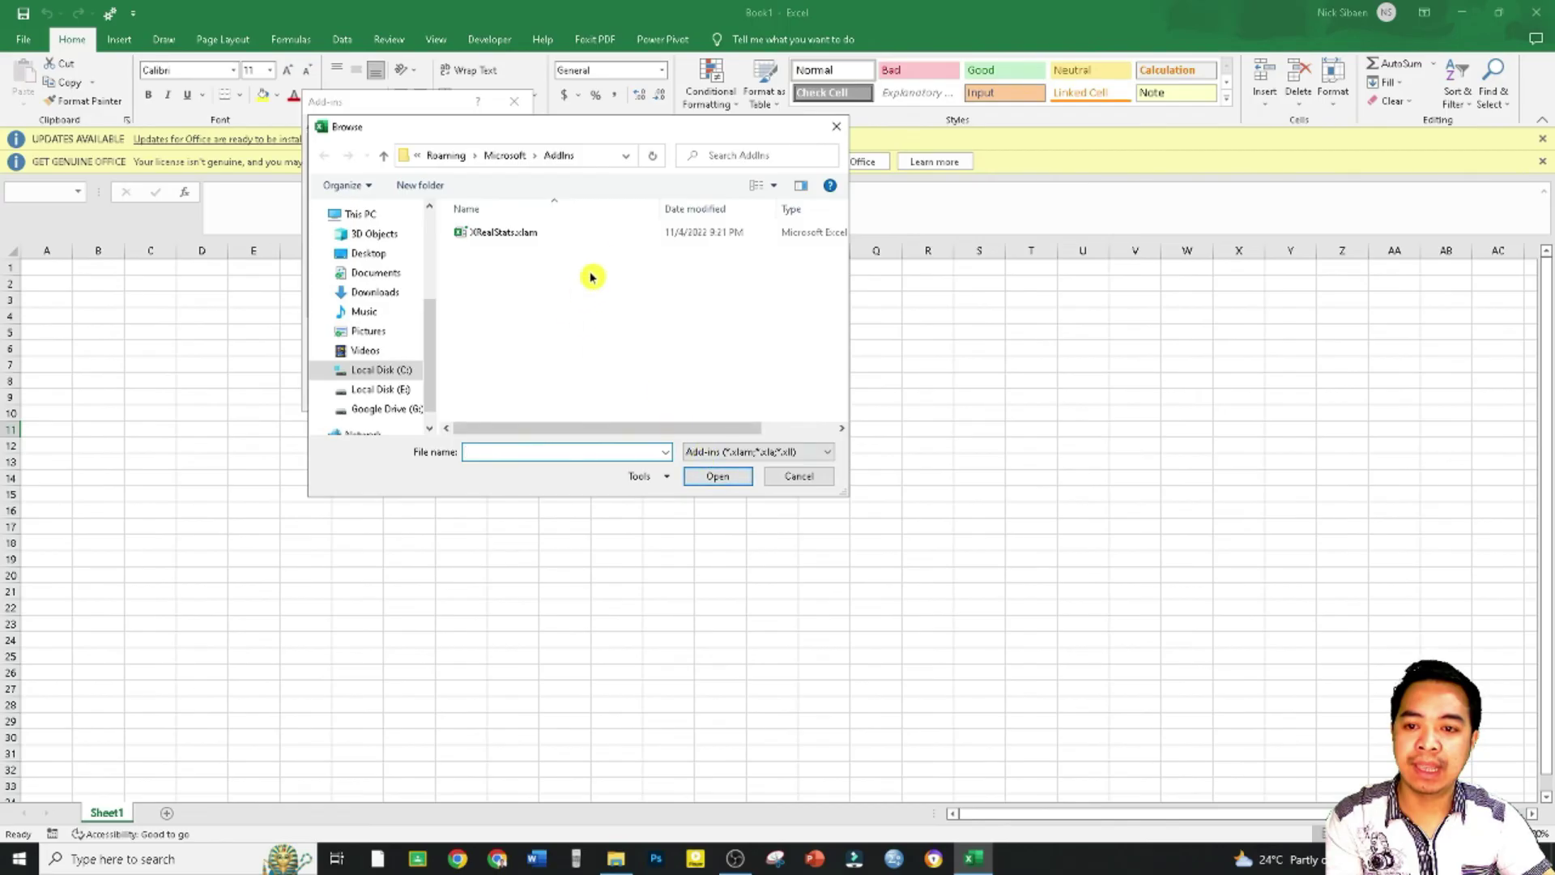
left_click(604, 234)
left_click(718, 476)
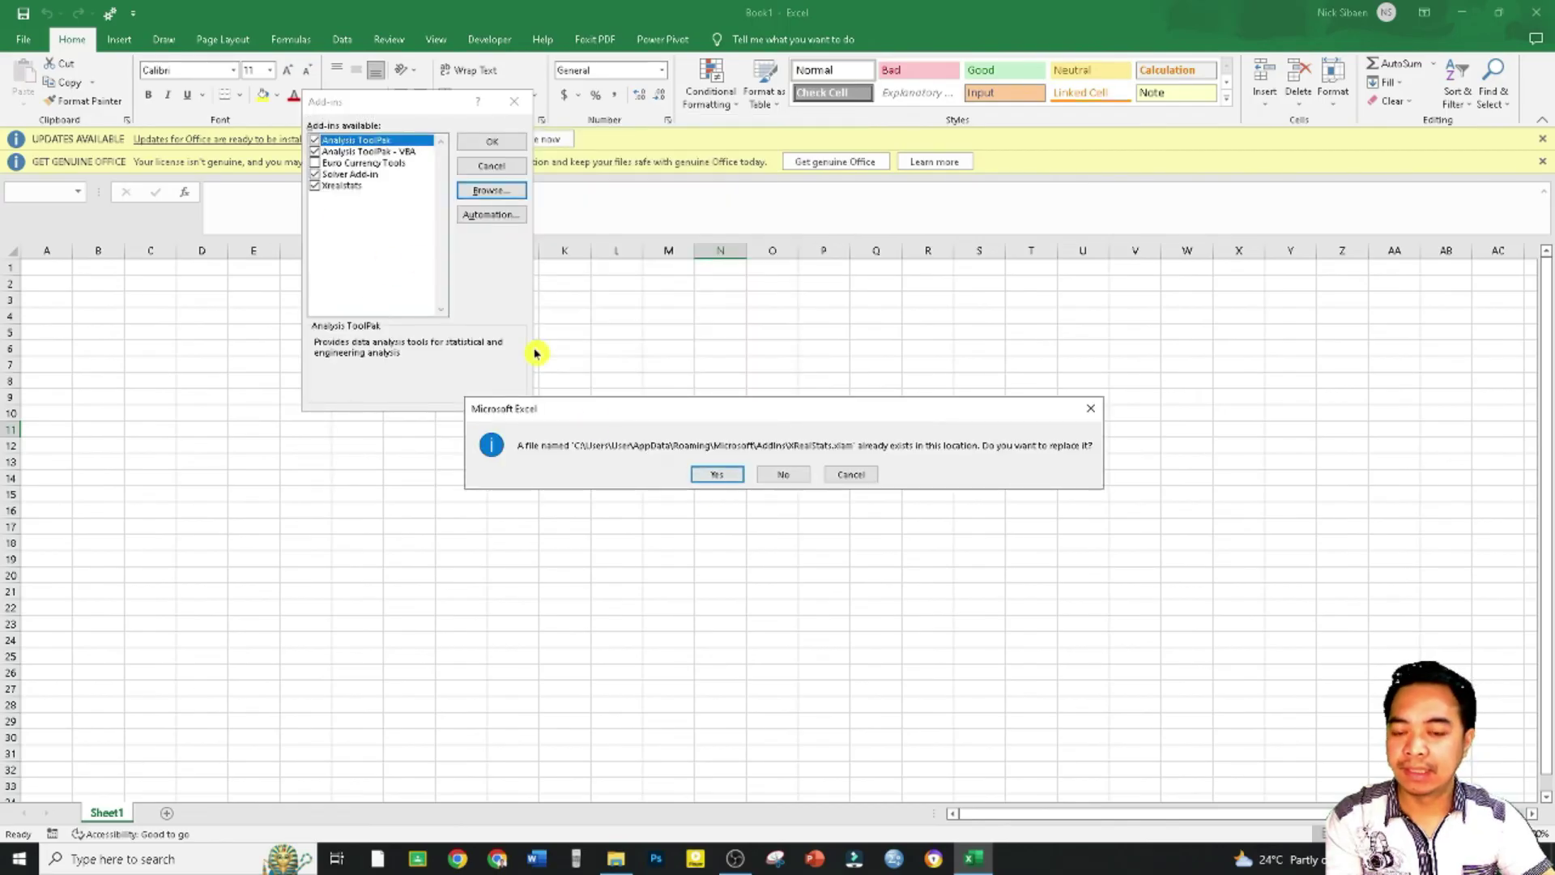
left_click(715, 475)
left_click(492, 145)
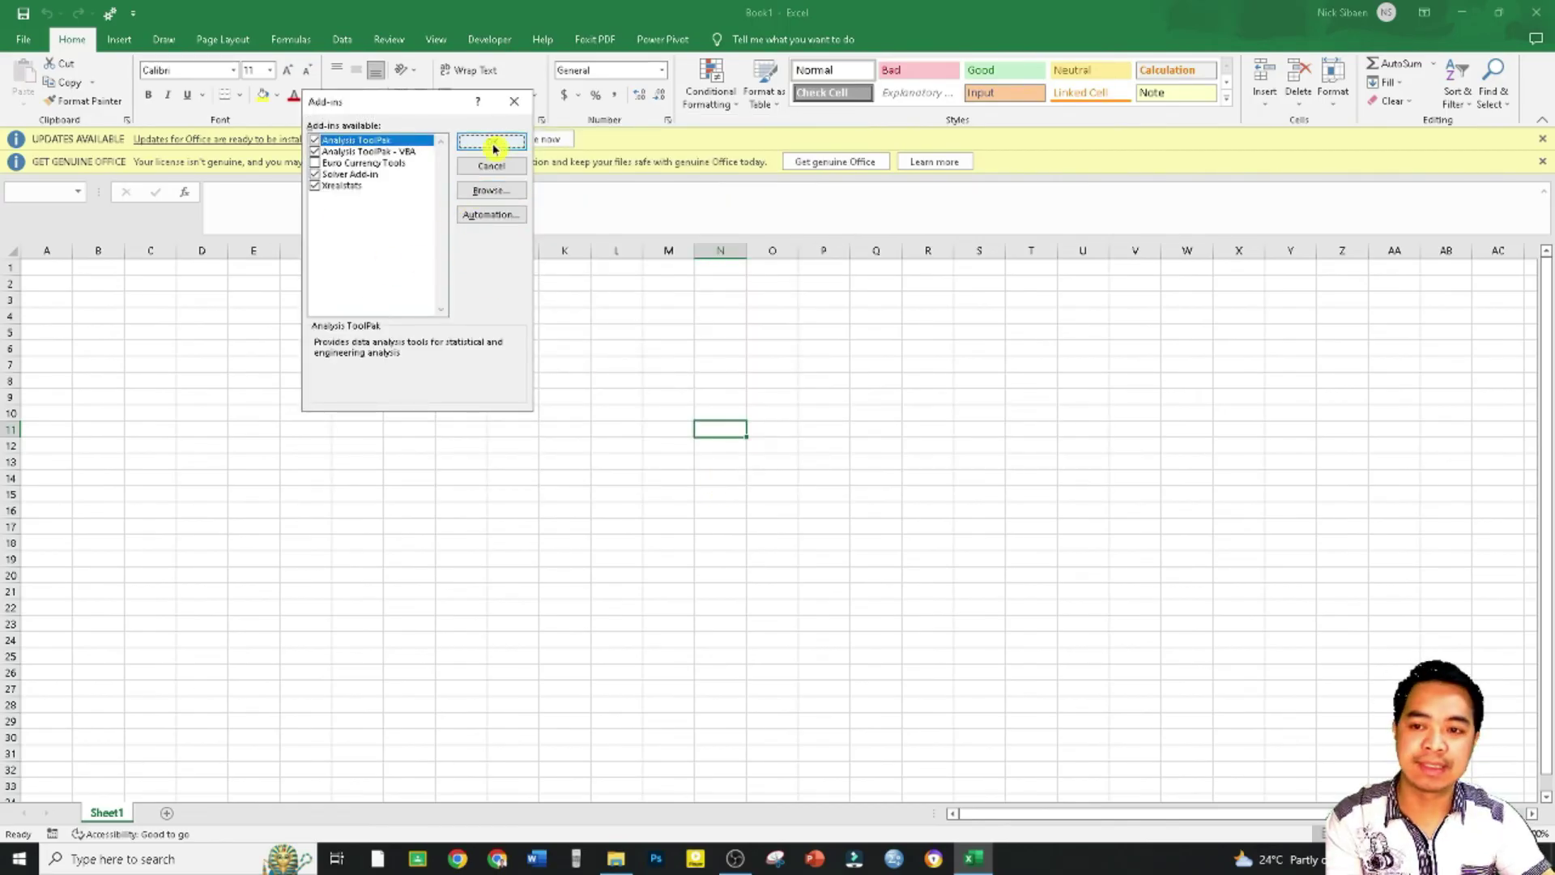
left_click(493, 146)
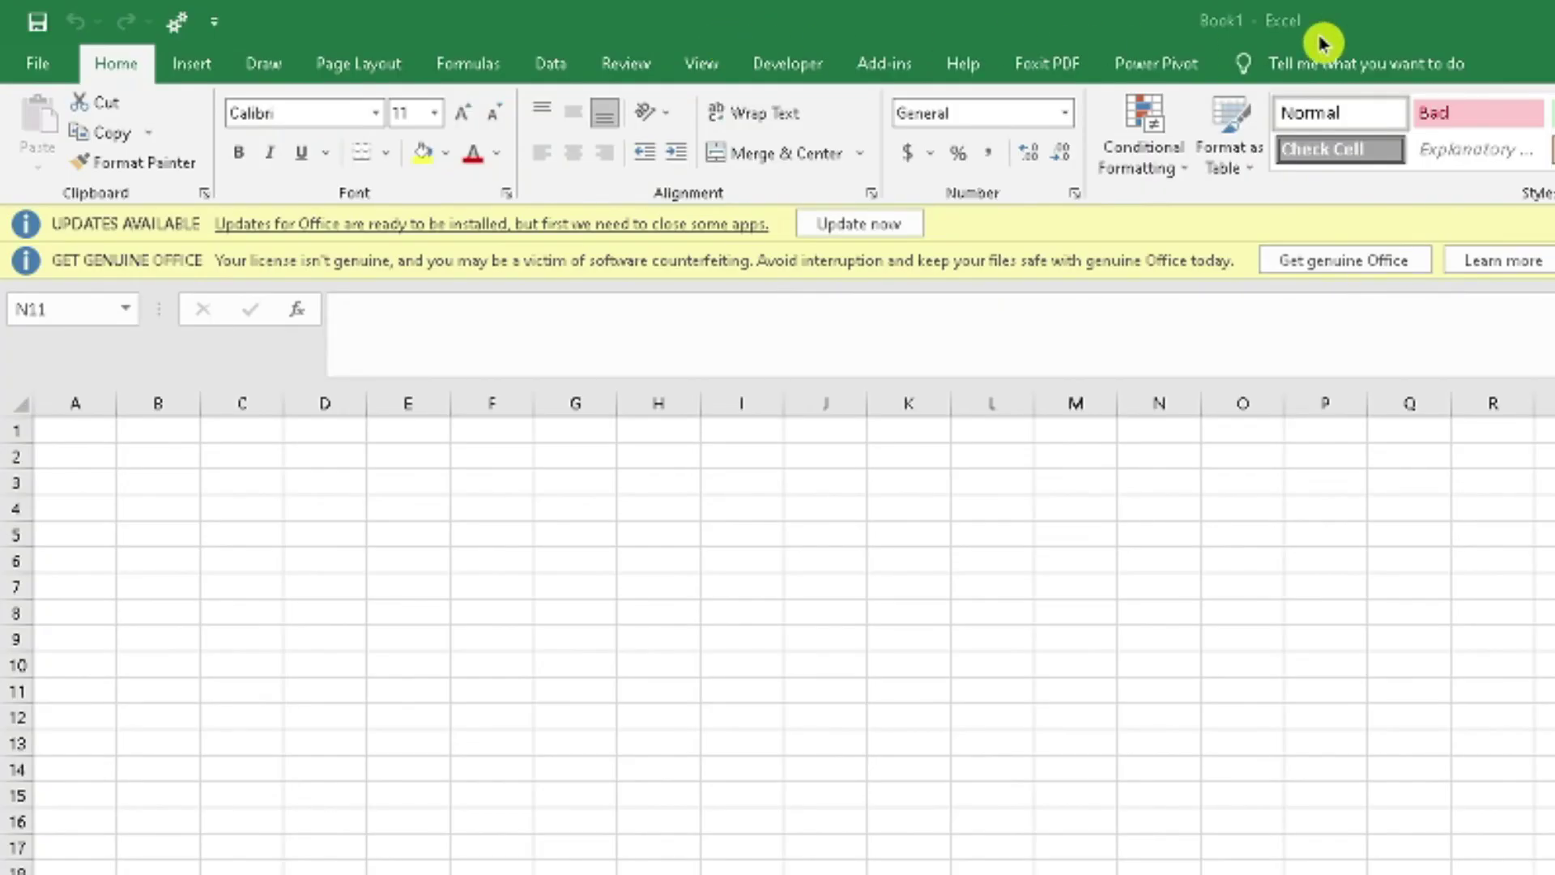
Choose Data Analysis Tools from the Real Statistics menu on the Add-ins tab
left_click(888, 64)
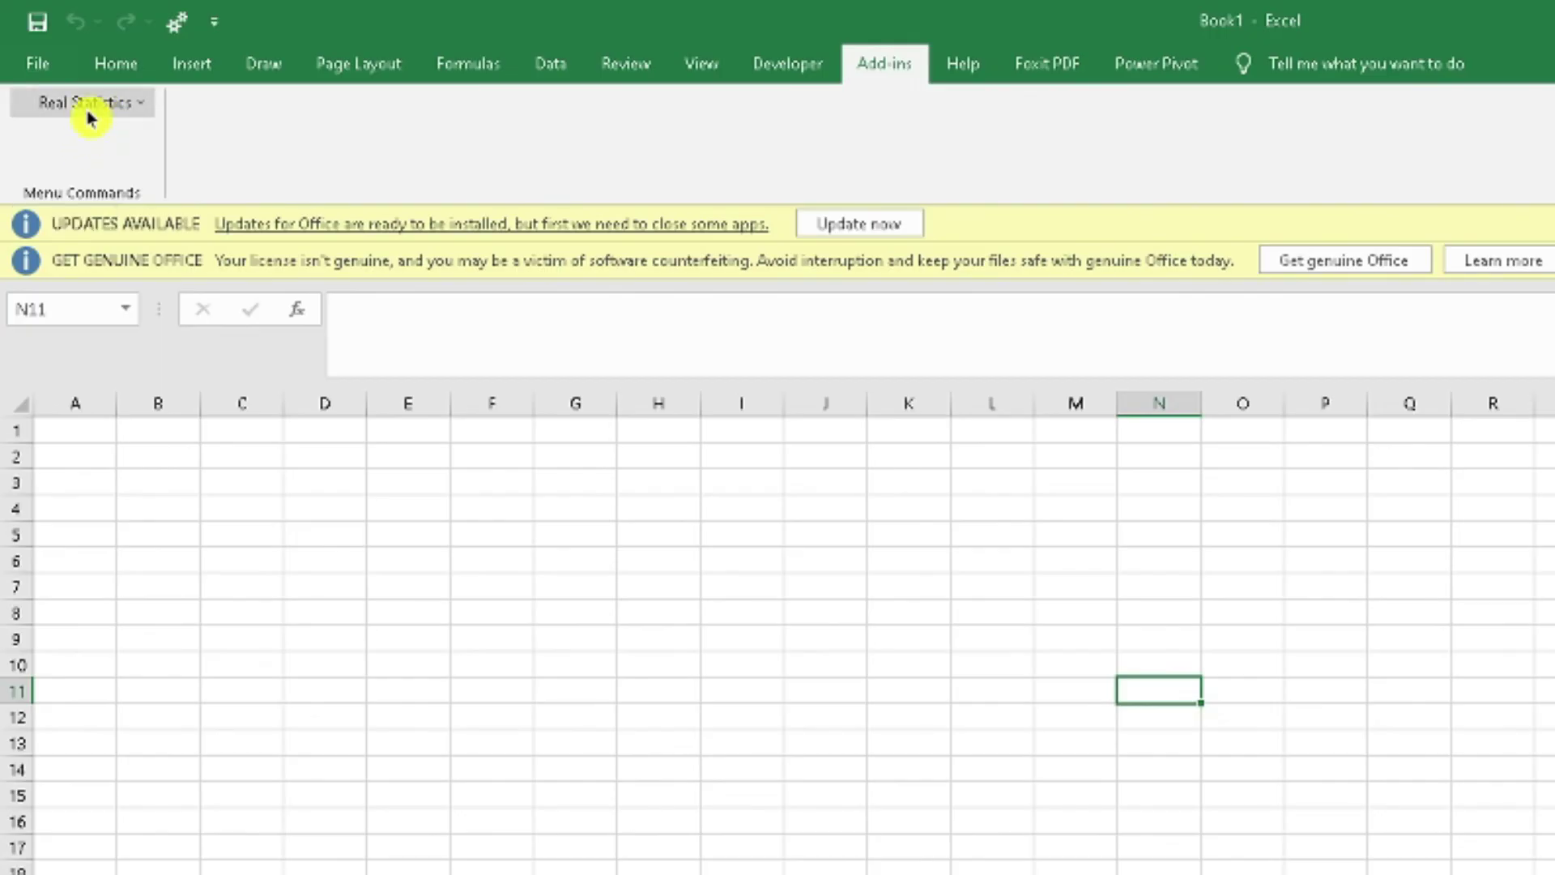
left_click(91, 115)
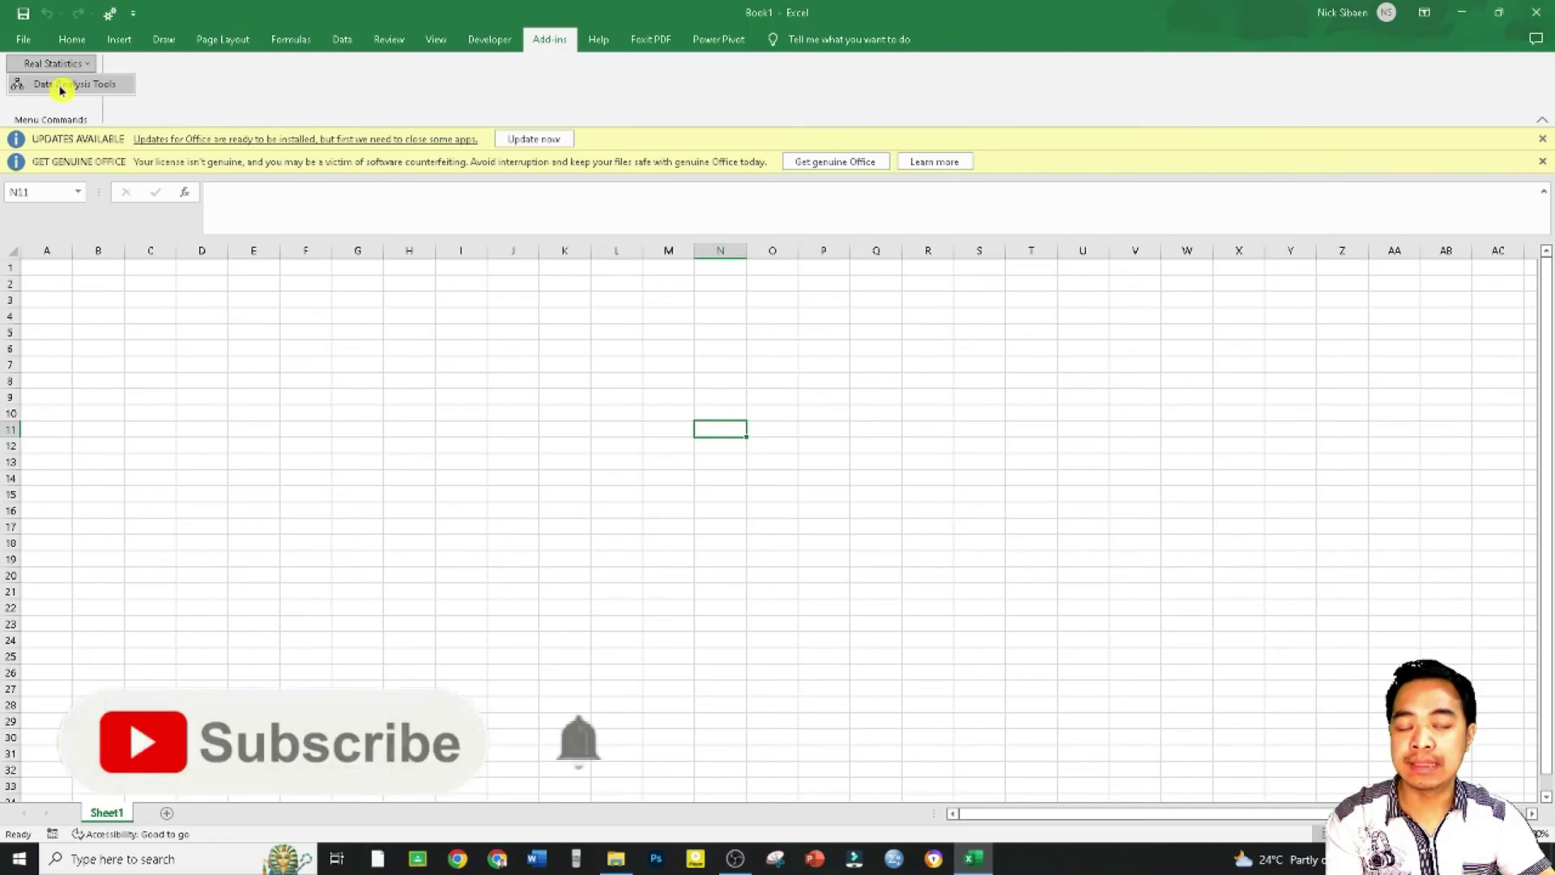
left_click(96, 138)
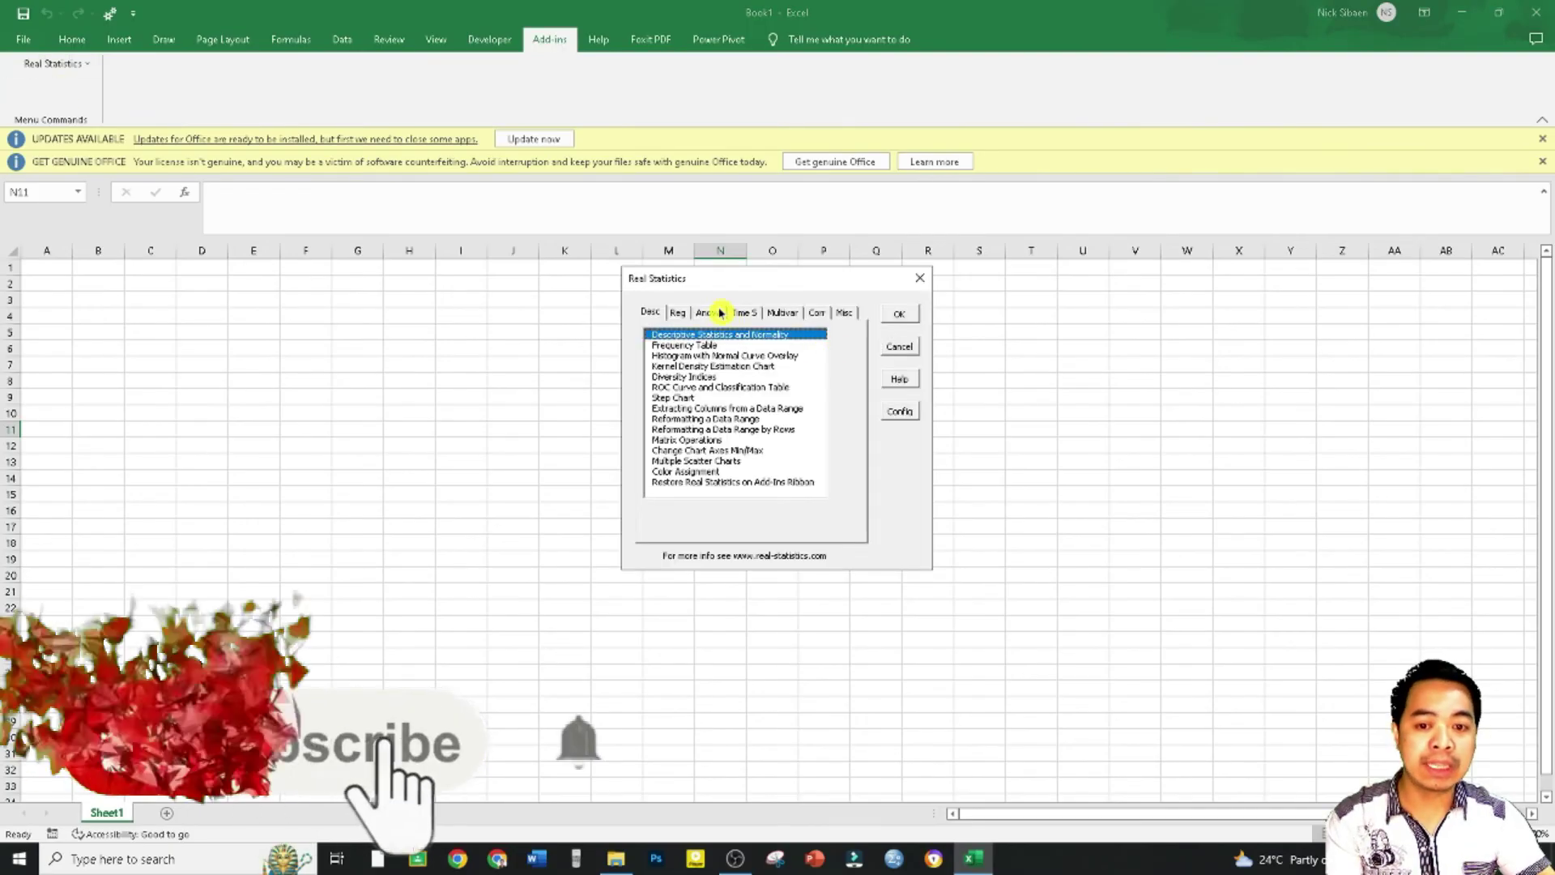